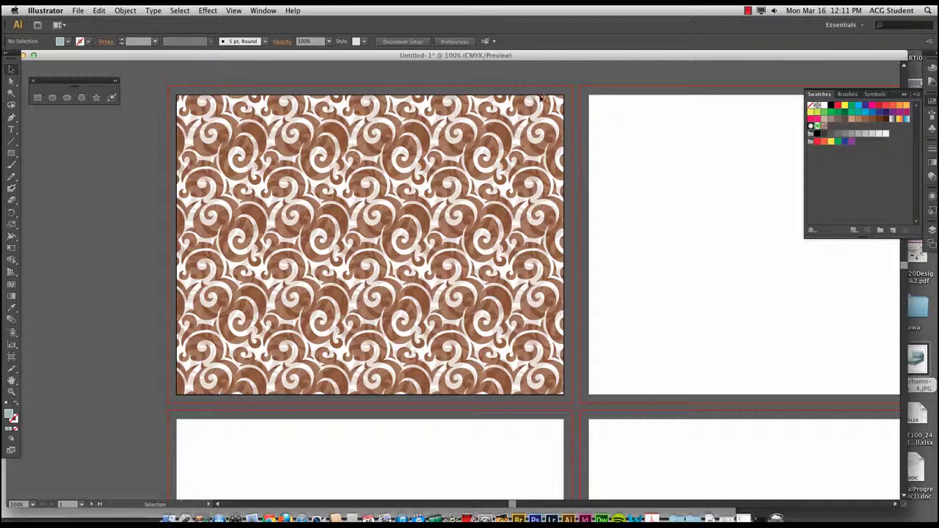
Step: Draw three small scattered ellipses on the empty second artboard, including one about 0.36 × 0.53 in and one about 0.32 × 0.89 in
scroll(583, 199, "right", 5)
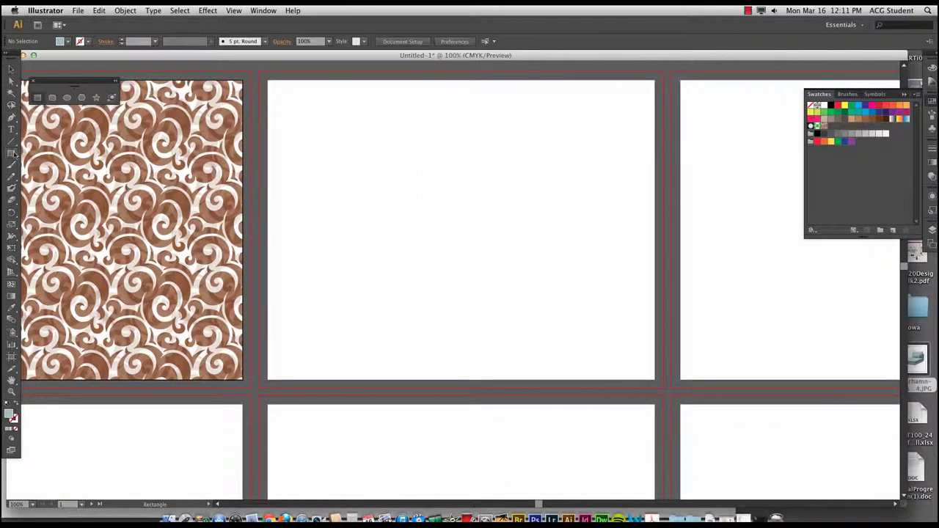
left_click_drag(14, 153, 42, 175)
left_click_drag(339, 152, 353, 170)
left_click_drag(359, 124, 366, 132)
left_click_drag(368, 170, 379, 201)
Step: Select all three ellipses and make a new pattern from them
key("v")
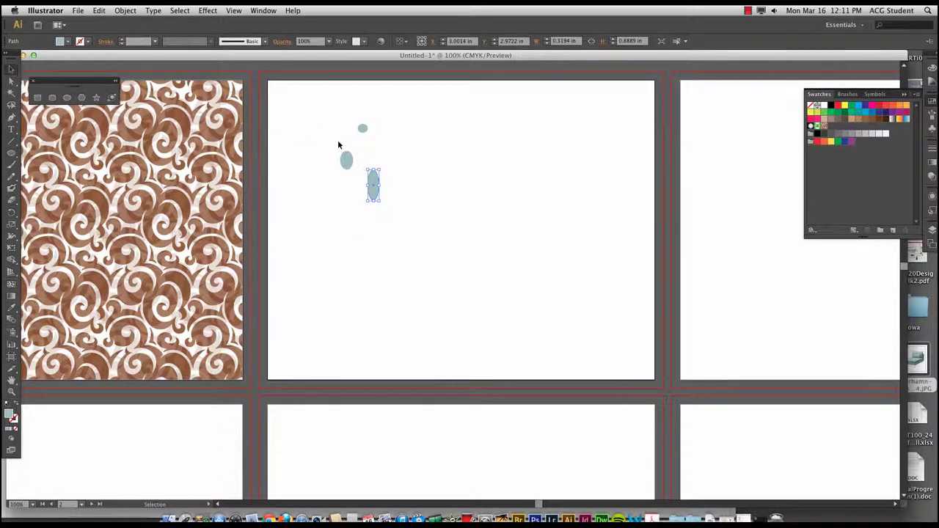
left_click_drag(318, 107, 383, 205)
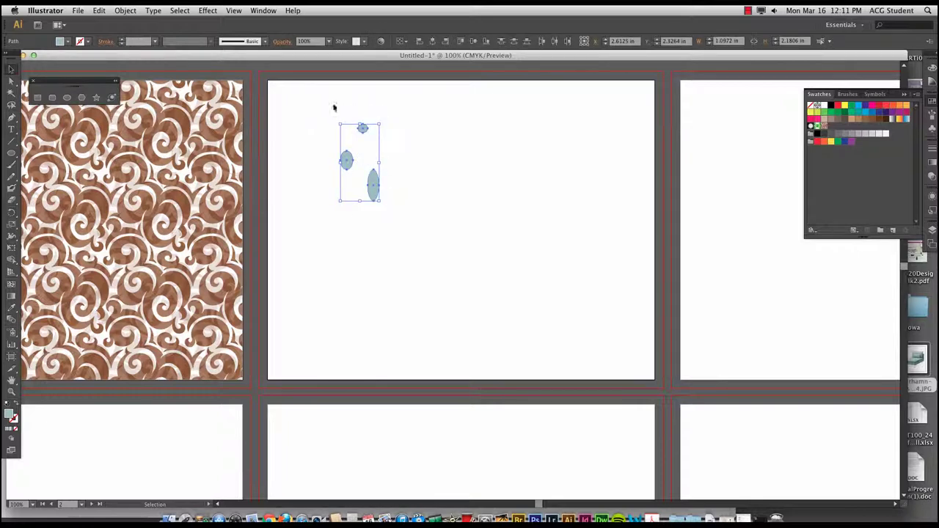
left_click(253, 10)
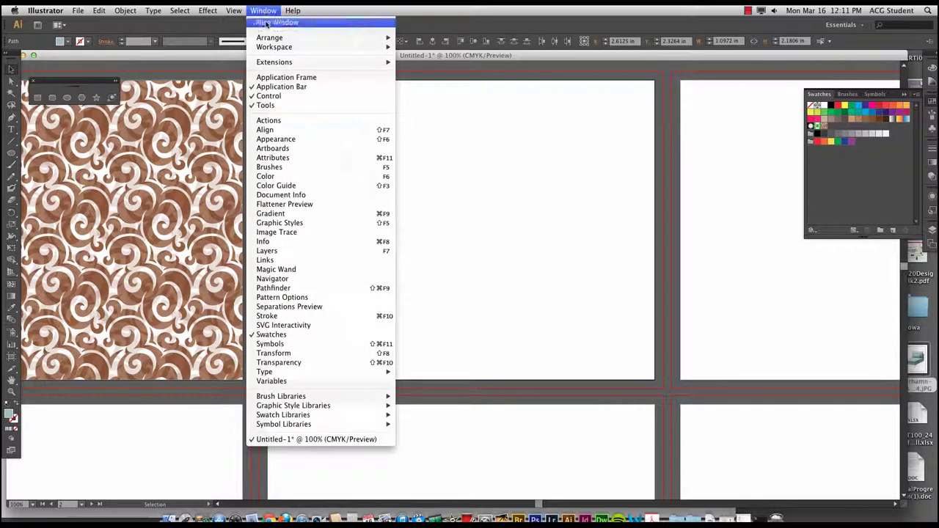
left_click(318, 301)
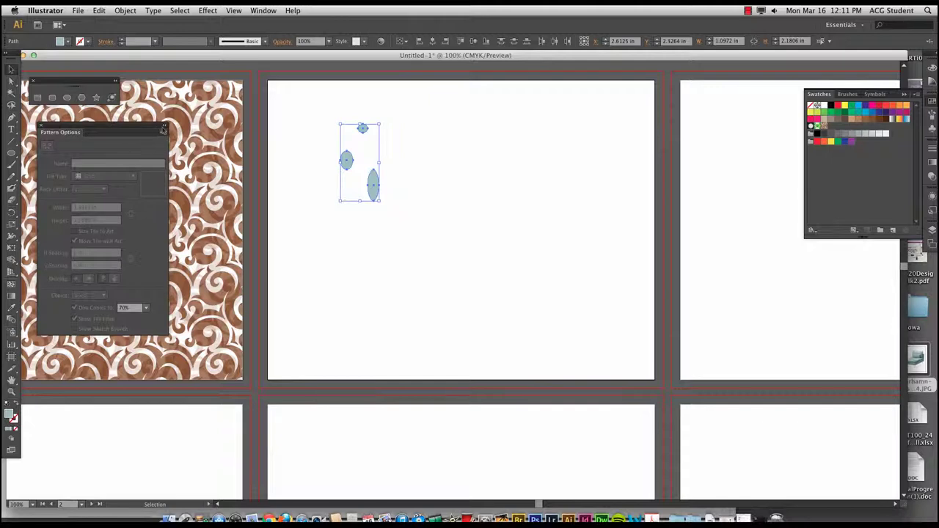
left_click(163, 129)
left_click(180, 132)
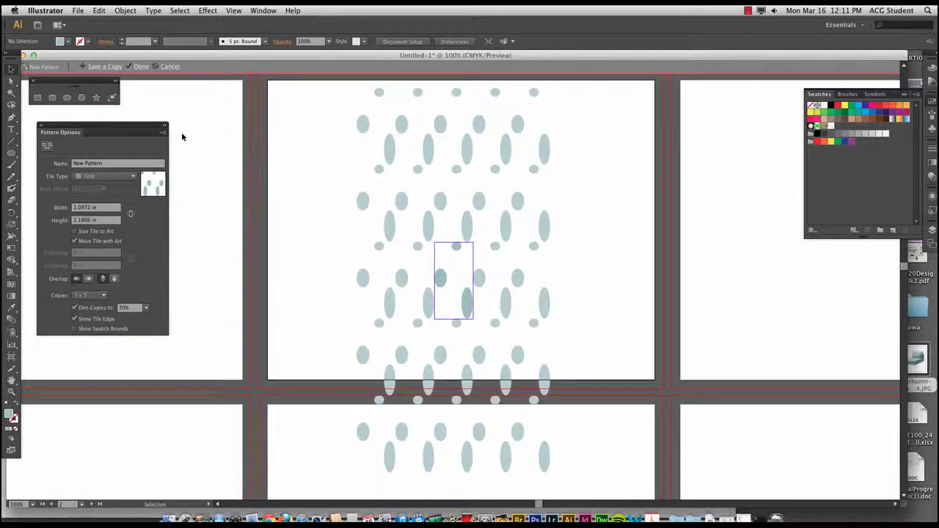
Step: Preview the Brick by Row and Hex by Column tile types, and set the pattern's tile type to Hex by Row
left_click(88, 177)
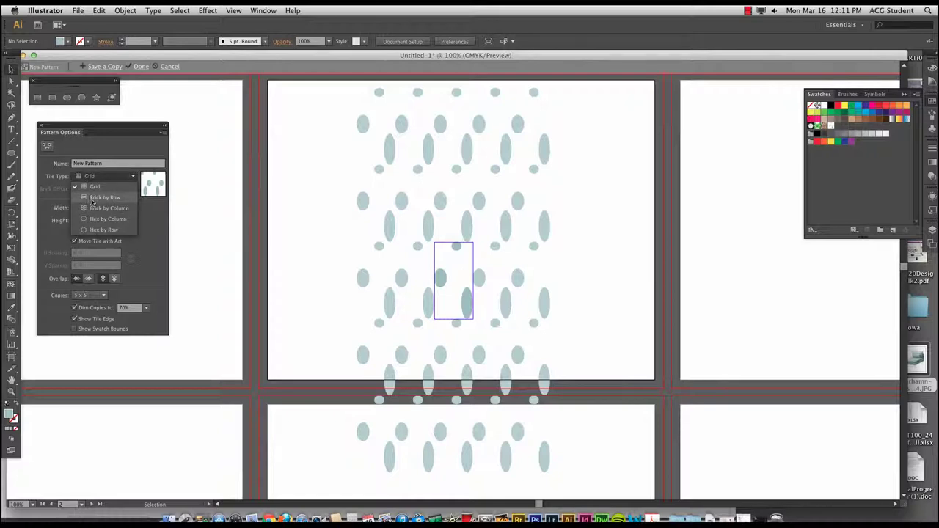
left_click(89, 200)
left_click(99, 177)
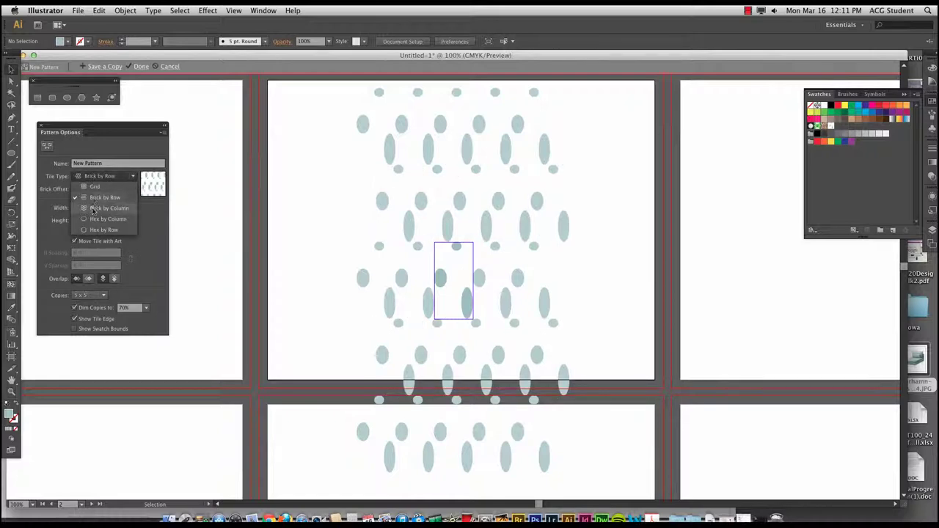
left_click(92, 178)
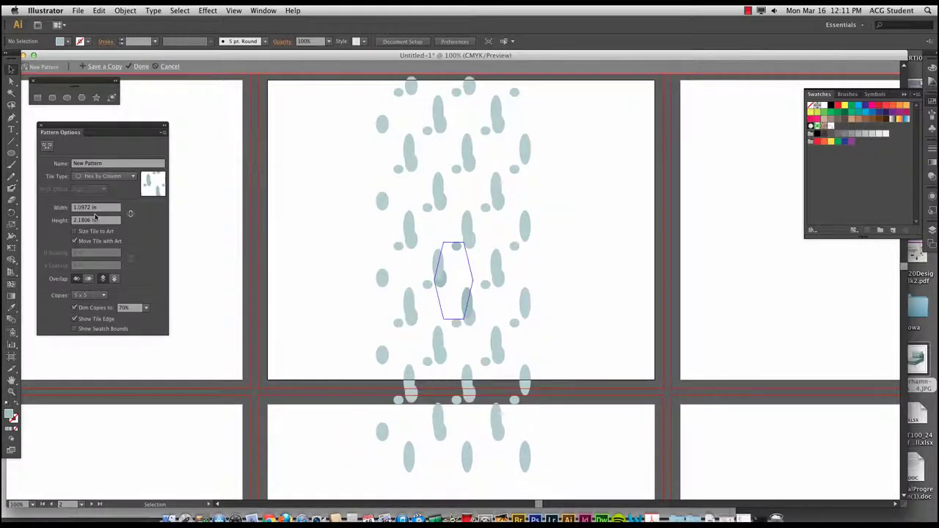
left_click(100, 177)
left_click(96, 229)
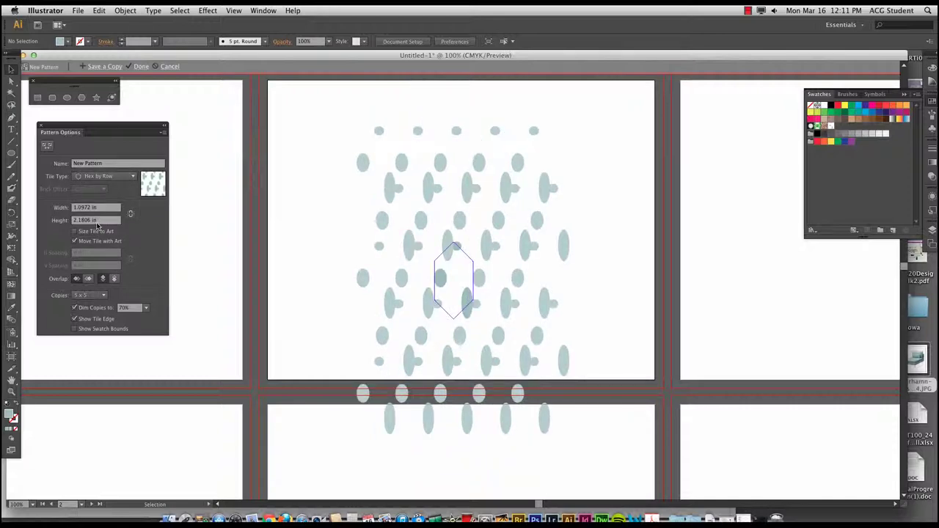
Step: Set the pattern tile's width to 2 in
left_click(90, 207)
type("2")
key("Return")
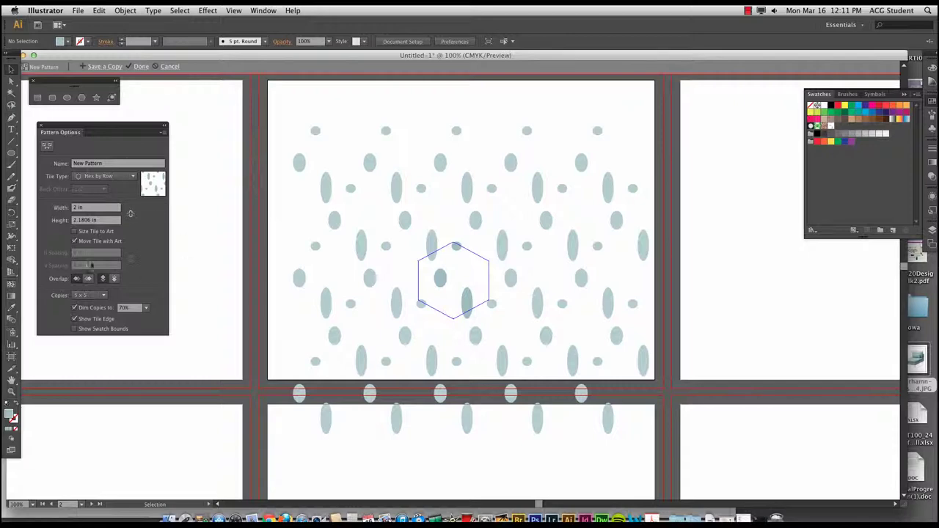
Step: Fill the rounder ellipse in the tile with the C=0 M=35 Y=85 K=0 orange swatch, and set that swatch's black value to 40%
left_click(442, 280)
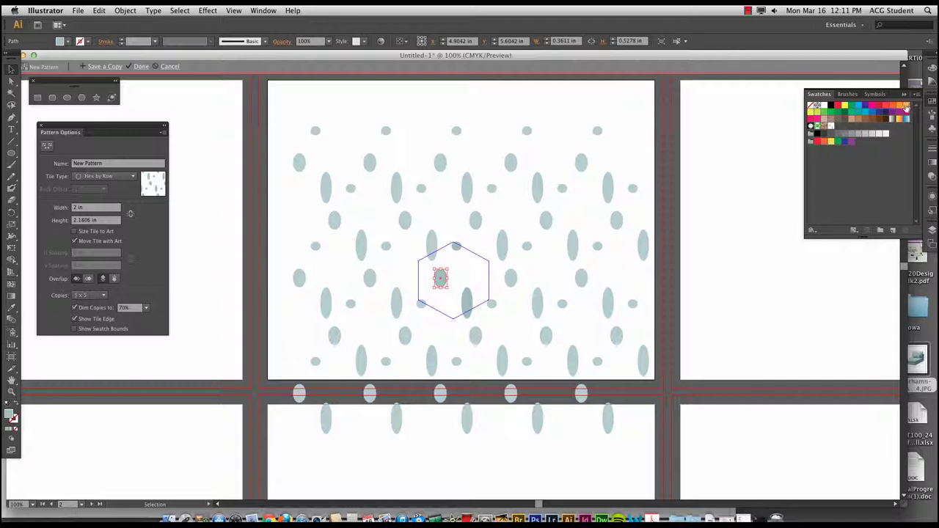
left_click(906, 106)
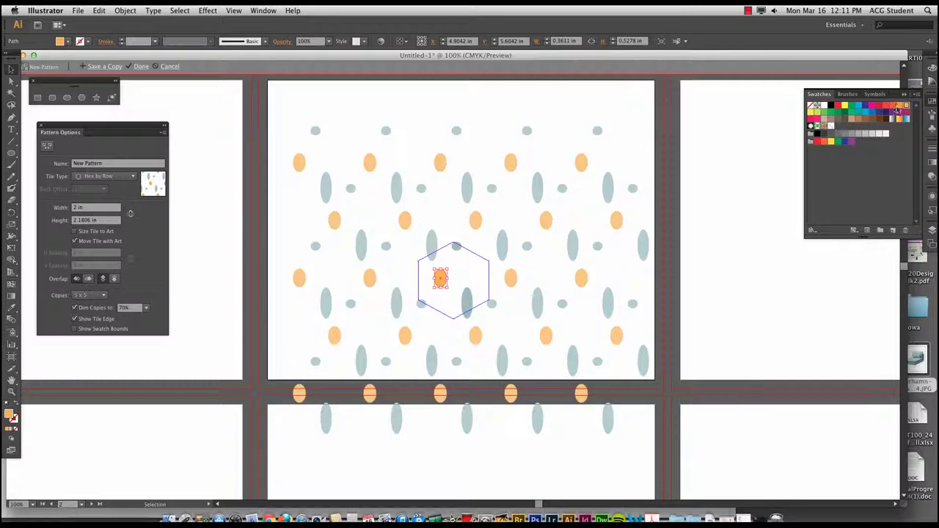
double_click(905, 105)
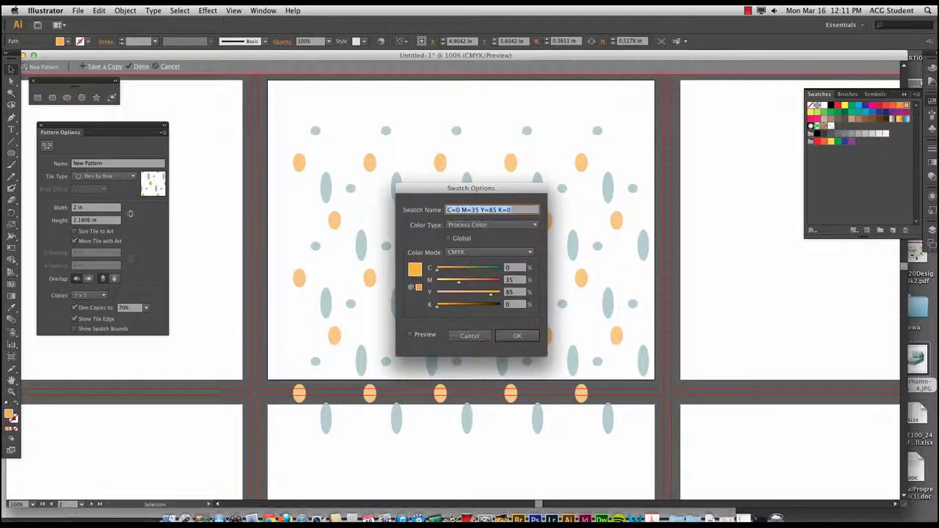
left_click_drag(440, 308, 463, 306)
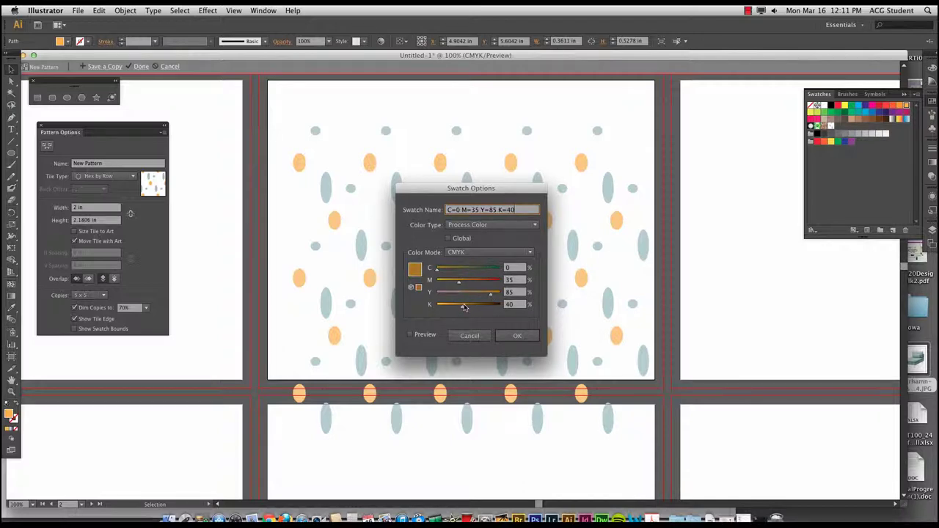
left_click(515, 335)
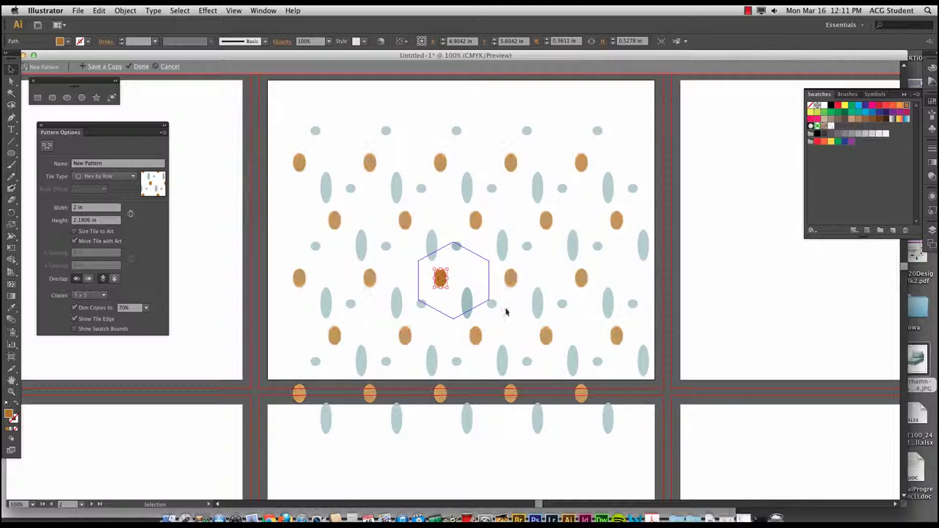
Step: Finish editing the pattern and delete the three original ellipses from the artboard
left_click(141, 66)
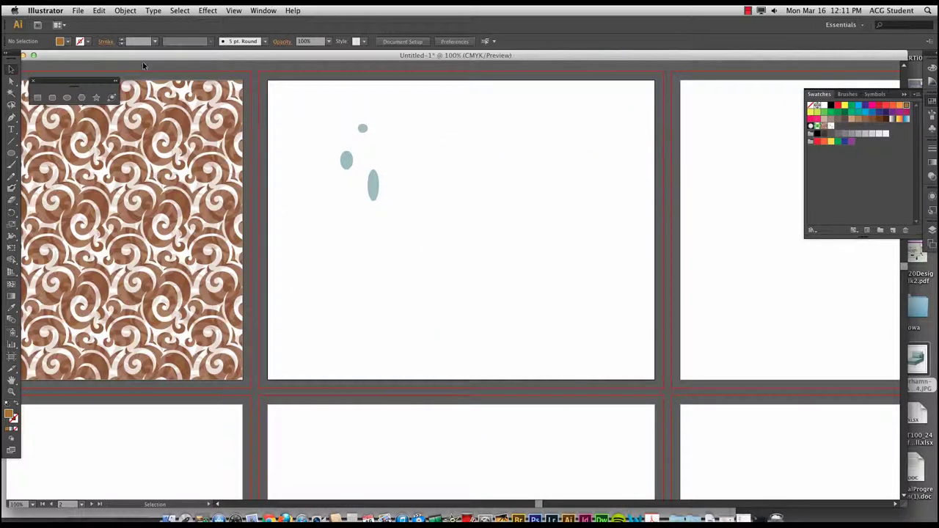
left_click_drag(346, 130, 414, 215)
key("Delete")
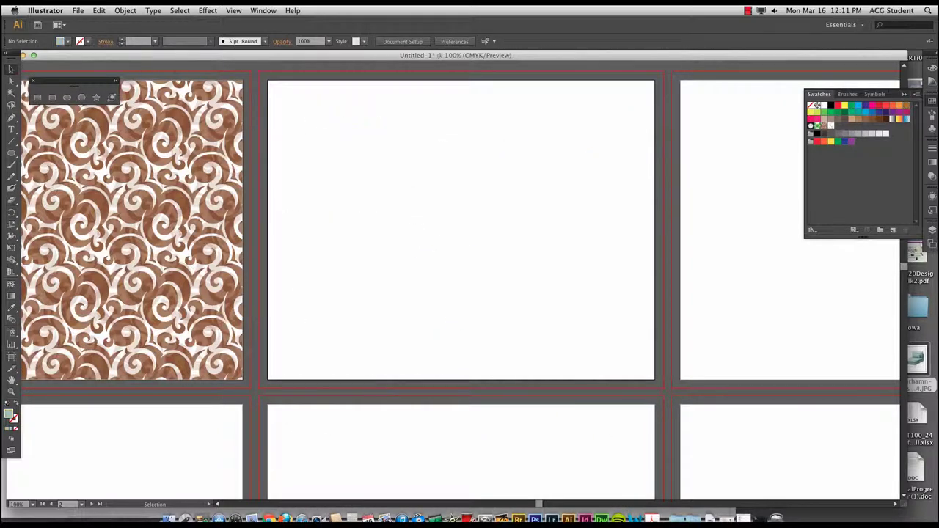
Step: Draw a rectangle about 11 × 8.72 in covering the second artboard, fill it with the new ellipse pattern swatch, and deselect it
left_click(38, 97)
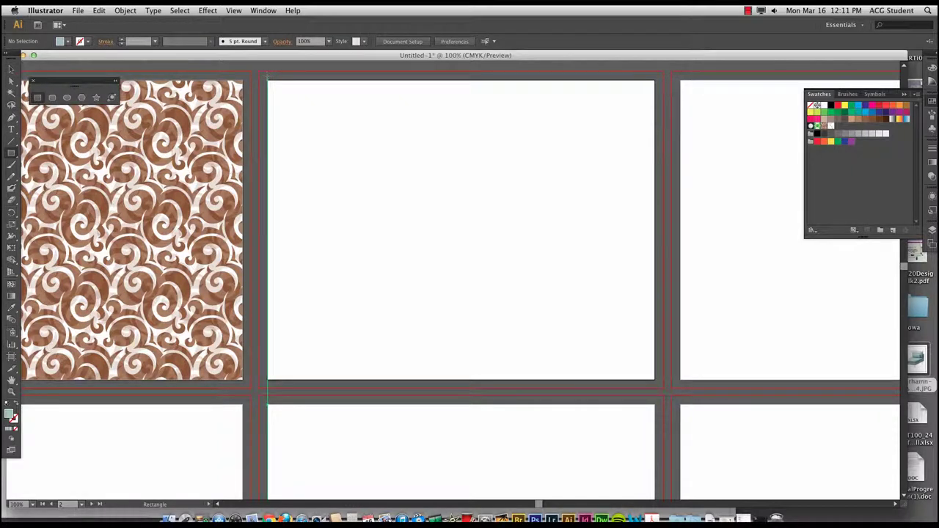
left_click_drag(268, 79, 655, 381)
left_click(833, 126)
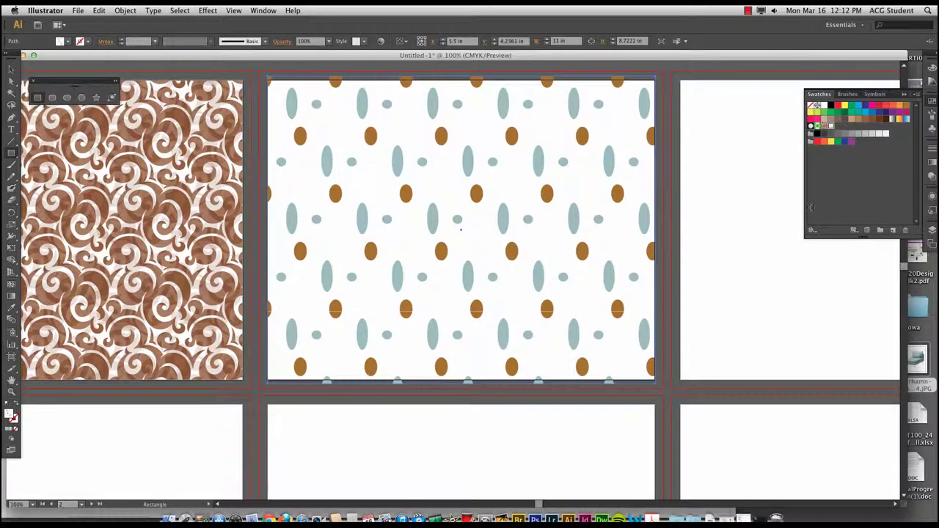
left_click(11, 68)
left_click(722, 251)
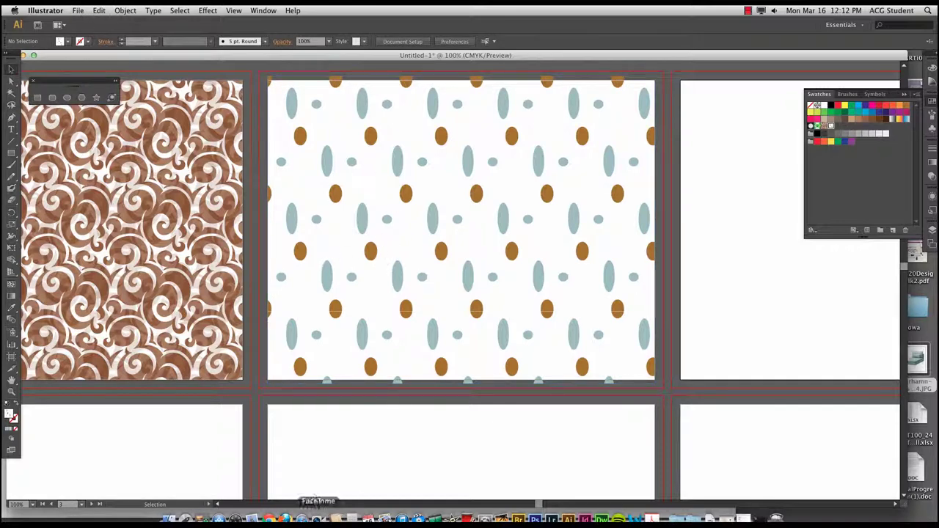
Step: Check the SÖDERHAMN chaise product page in Chrome, and place the soderhamn-chaise-turquoise JPG from the Desktop into the Illustrator document with Link off
left_click(269, 519)
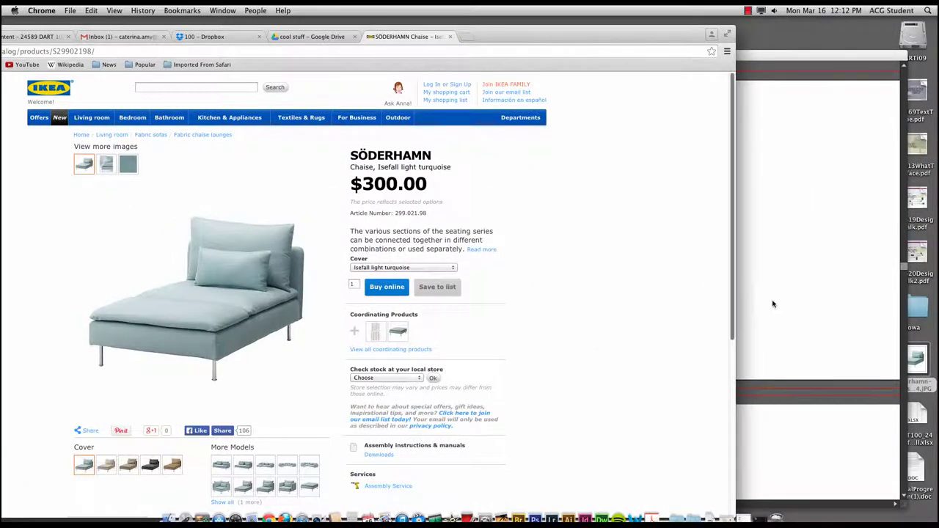
left_click(790, 301)
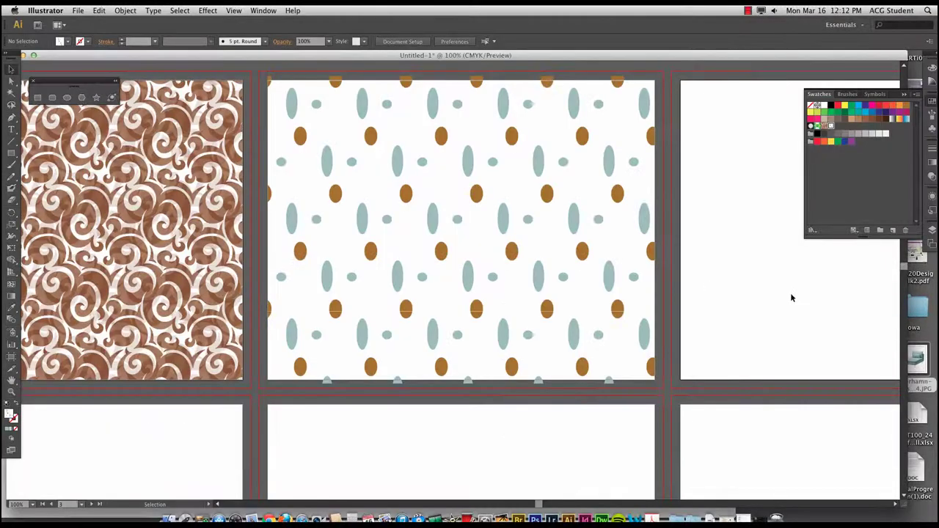
left_click(78, 10)
left_click(88, 156)
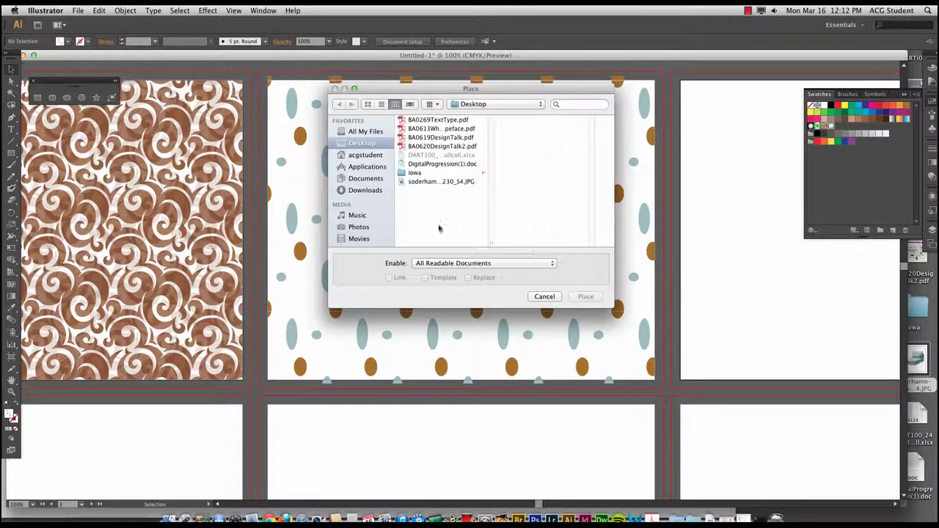
left_click(416, 184)
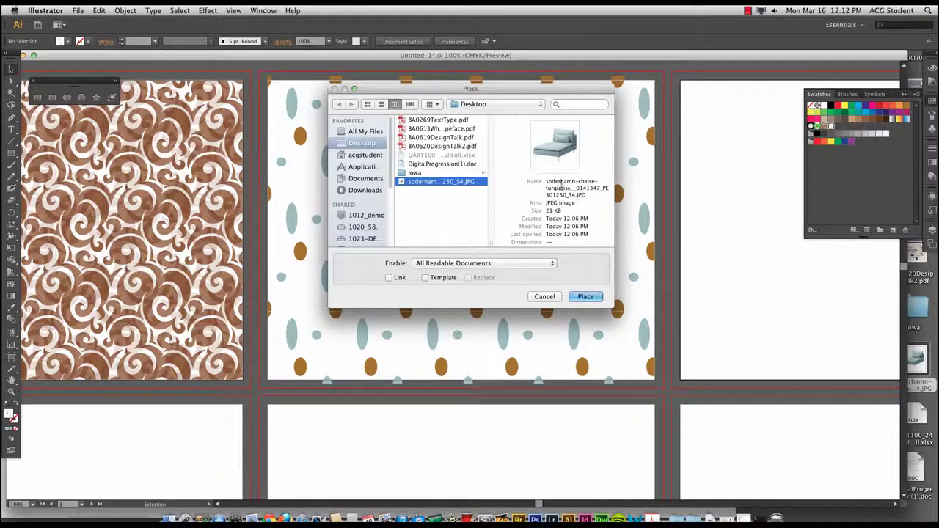
left_click(585, 296)
Step: Move the placed chaise image onto the third artboard and place a duplicate directly to its right
scroll(606, 298, "right", 10)
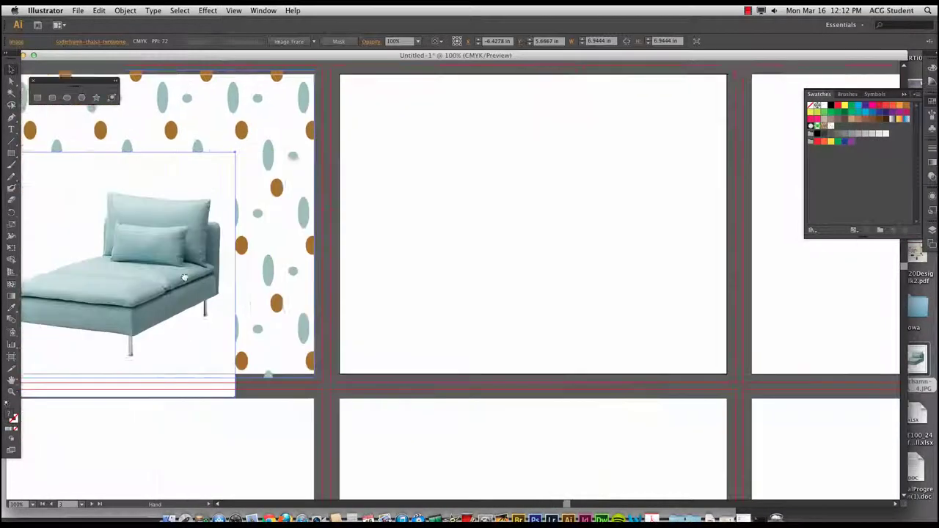
left_click_drag(63, 246, 415, 224)
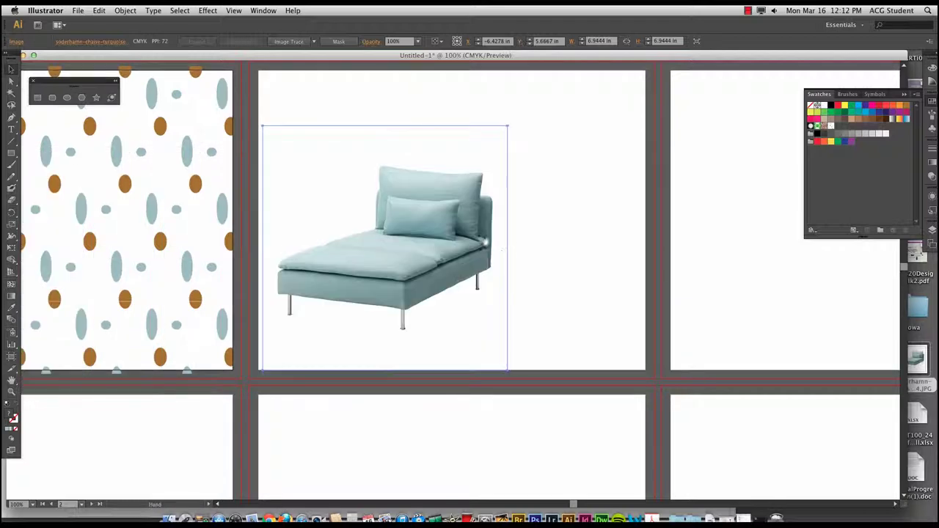
scroll(367, 257, "right", 5)
left_click_drag(354, 255, 547, 257)
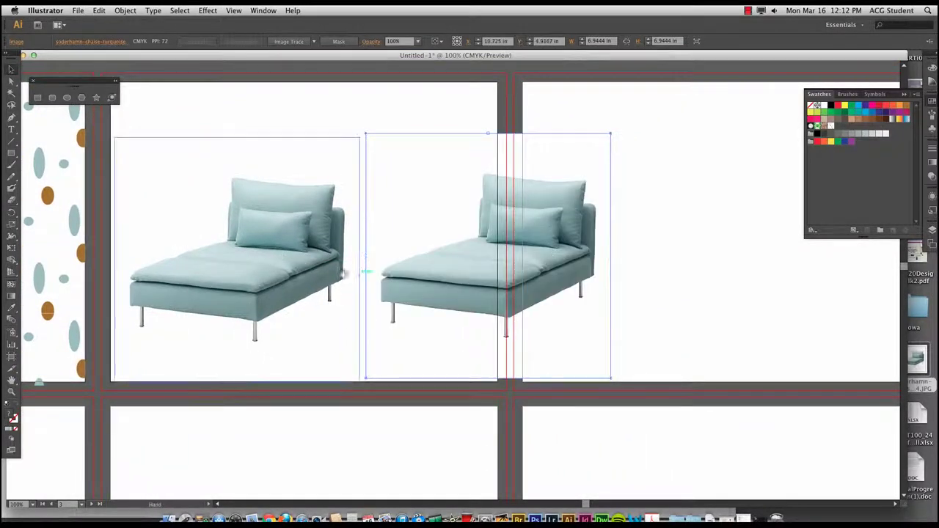
scroll(374, 271, "left", 3)
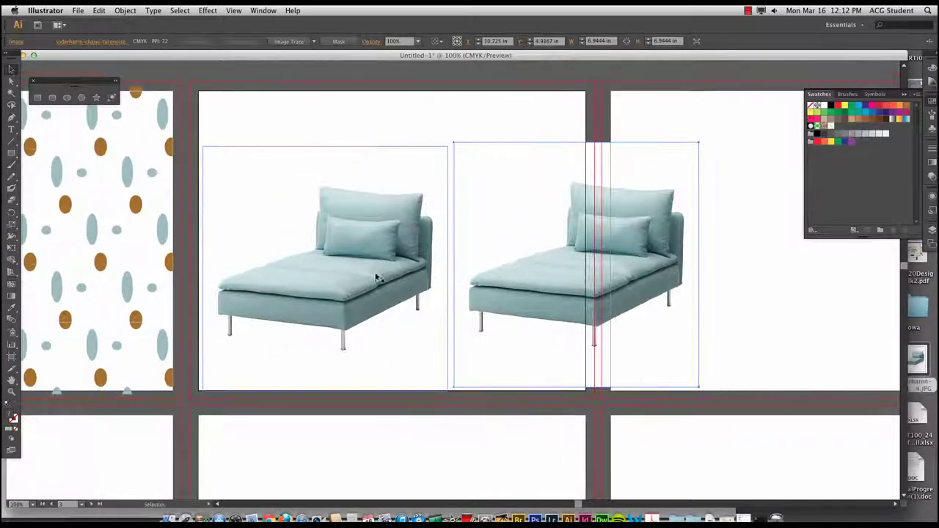
Step: Try the default Image Trace on the original chaise image, undo it, and trace the image with the High Fidelity Photo preset
left_click(316, 245)
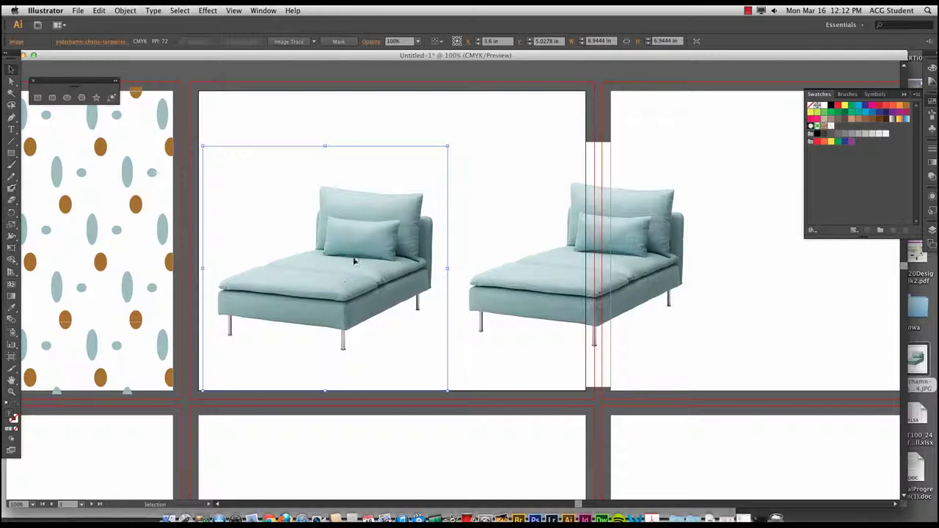
left_click(288, 41)
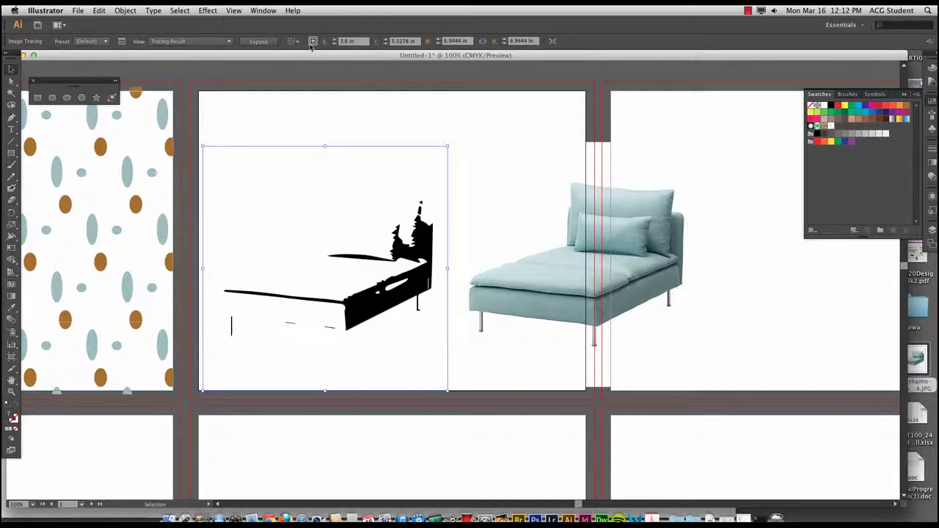
key("super+z")
left_click(312, 42)
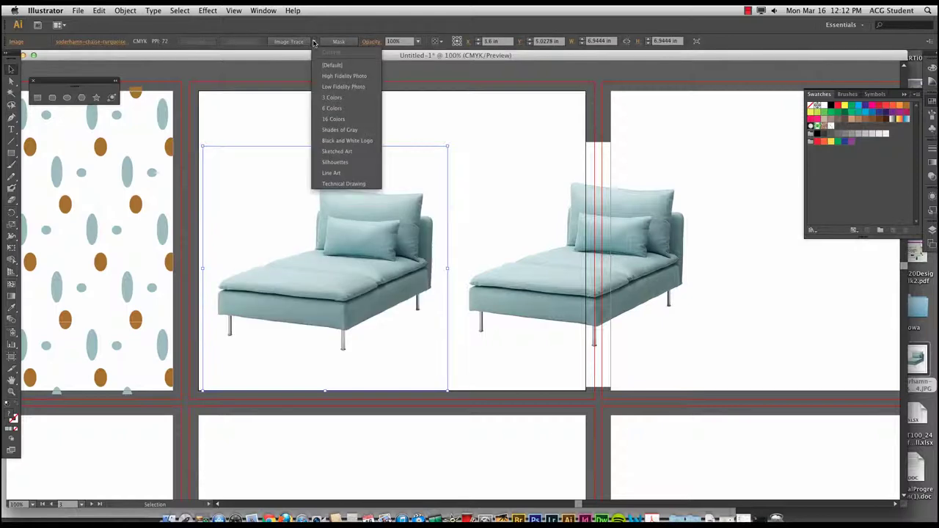
left_click(330, 78)
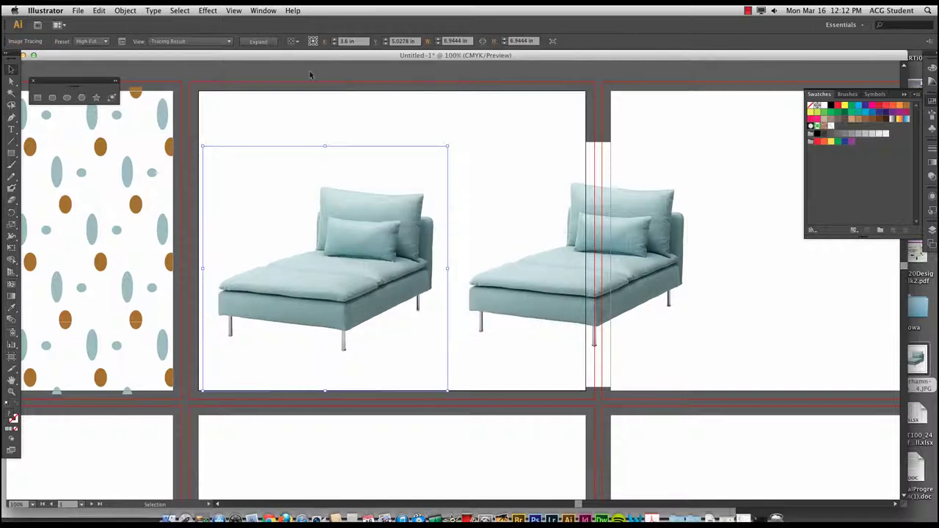
Step: Try Image Trace with the 3 Colors preset on the duplicate chaise image, and undo it
key("super+equal")
left_click_drag(551, 279, 419, 287)
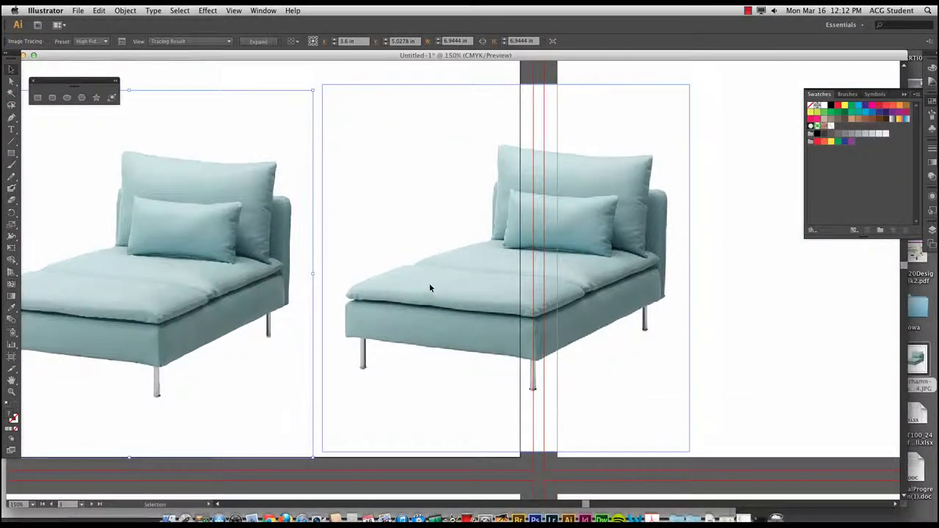
left_click(430, 287)
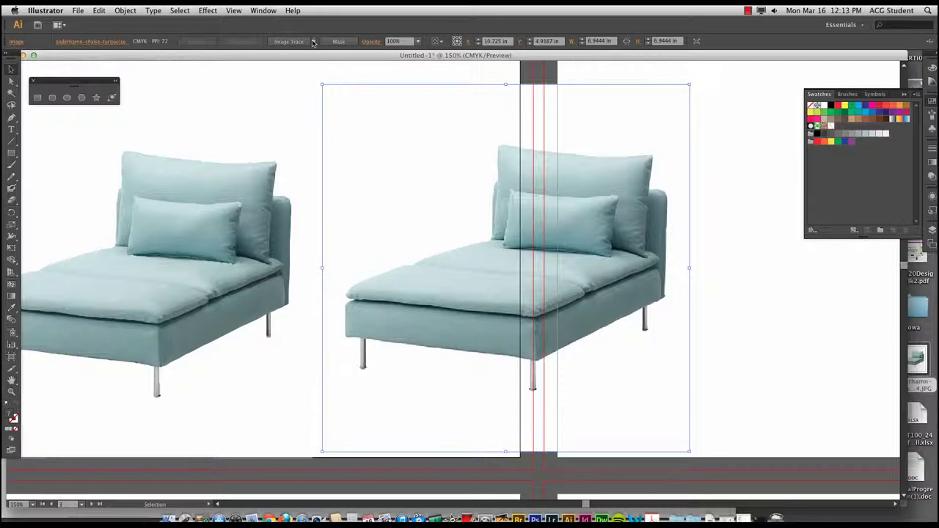
left_click(312, 42)
left_click(323, 110)
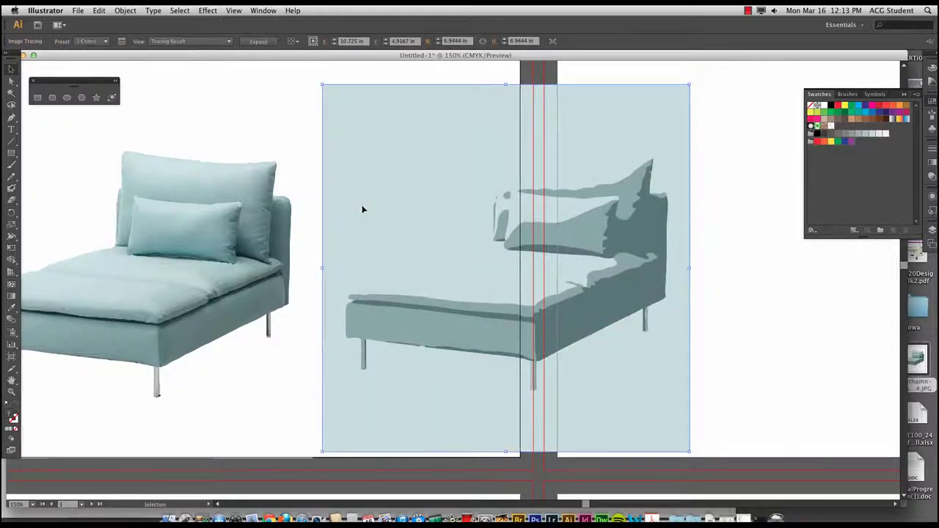
key("super+z")
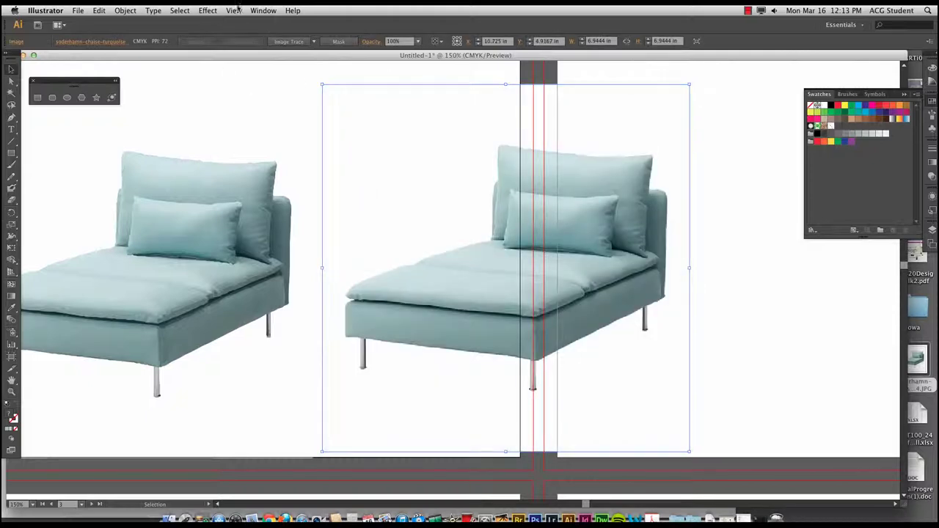
Step: Trace the duplicate chaise image with the 6 Colors preset and check the available tracing view options
left_click(314, 41)
left_click(328, 113)
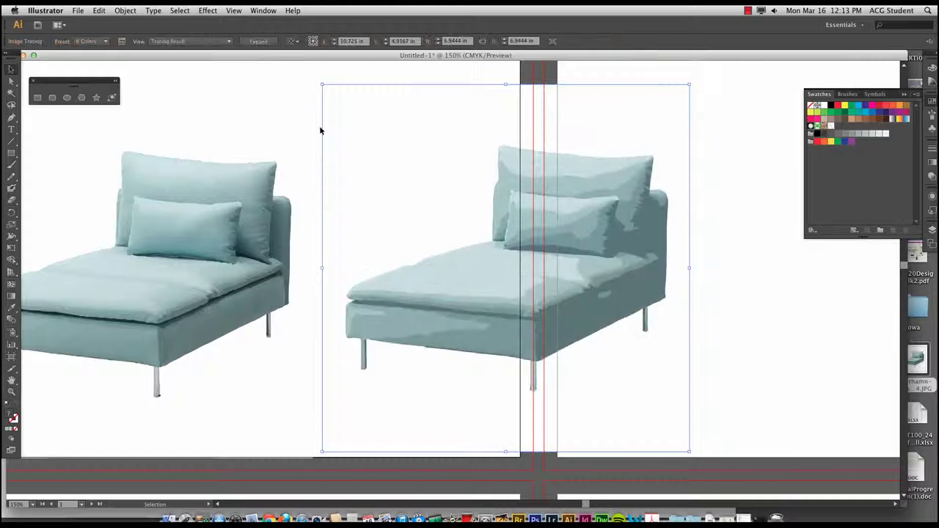
left_click(755, 256)
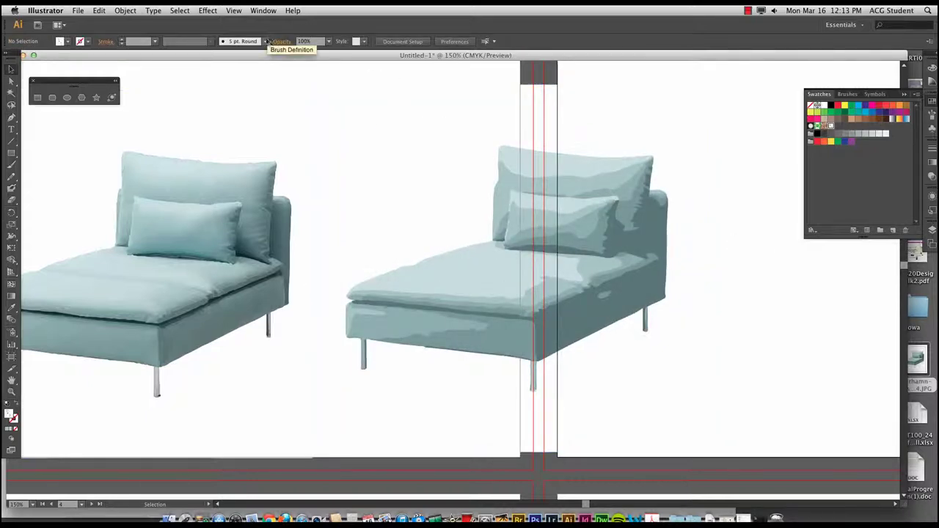
left_click(467, 214)
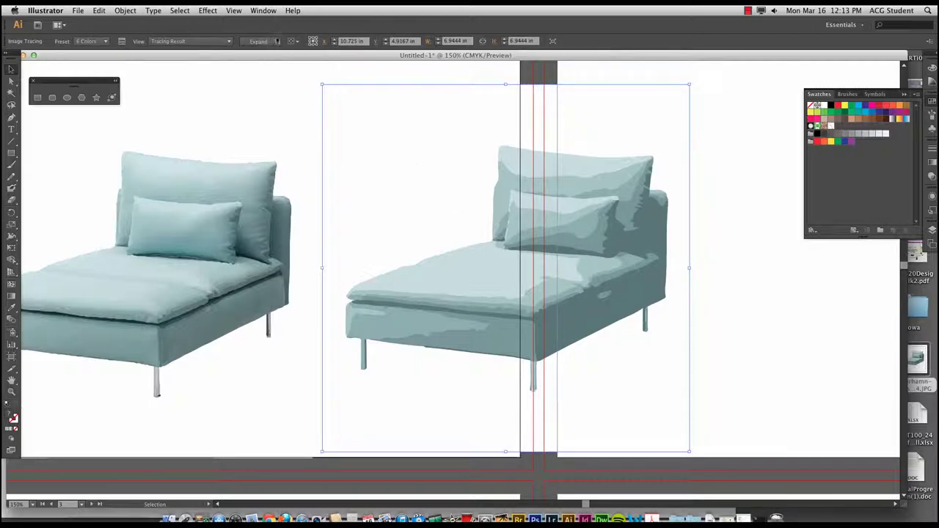
left_click(229, 42)
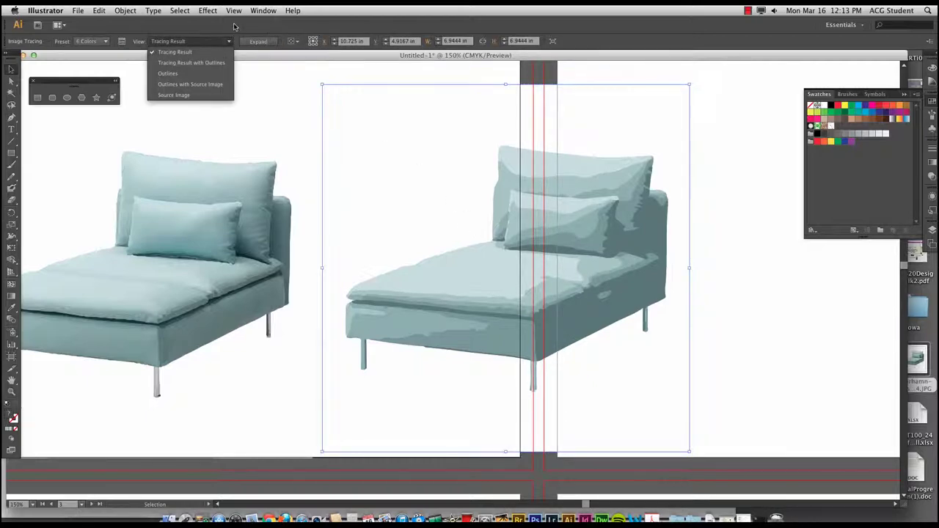
left_click(244, 26)
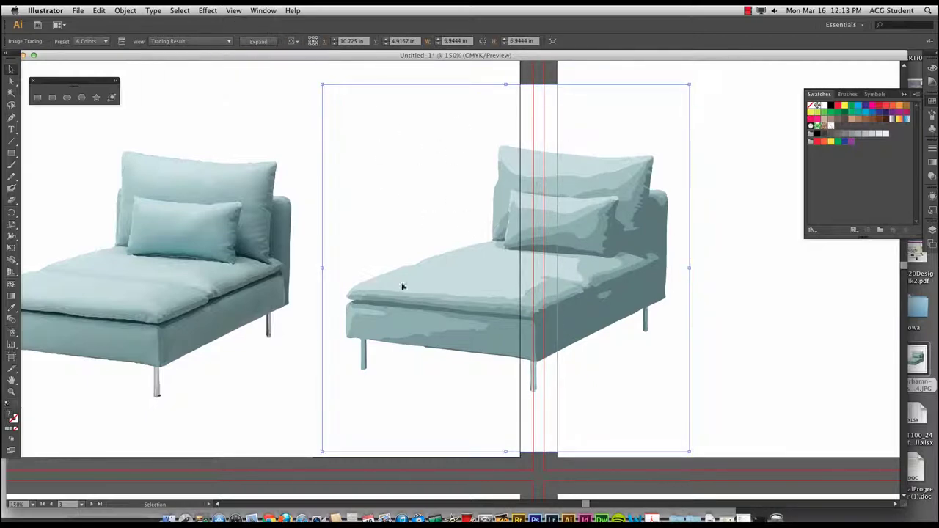
Step: Expand the High Fidelity Photo tracing of the original chaise and ungroup its paths
scroll(340, 213, "left", 10)
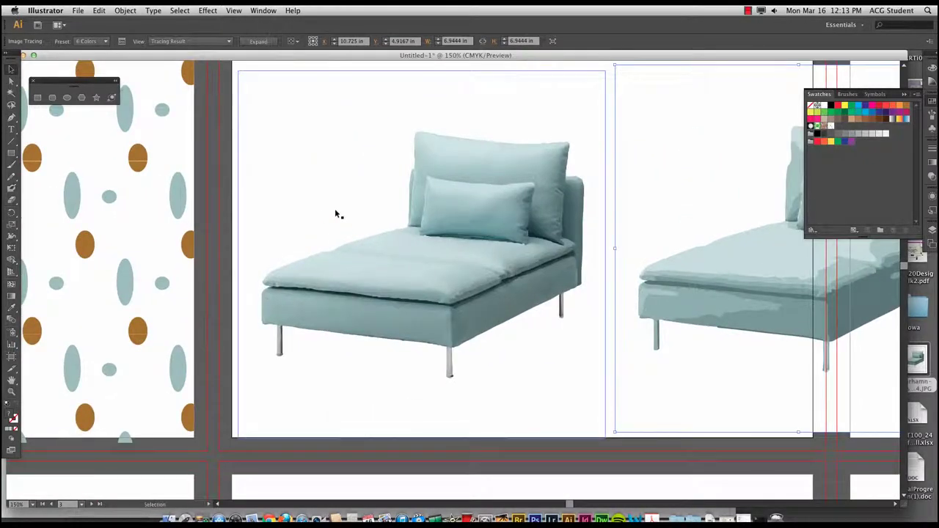
left_click_drag(336, 214, 282, 120)
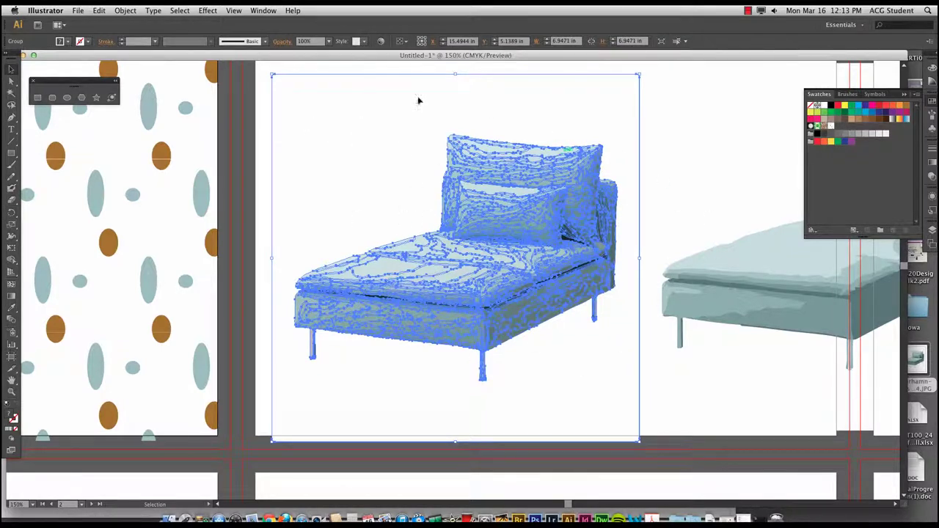
left_click(126, 11)
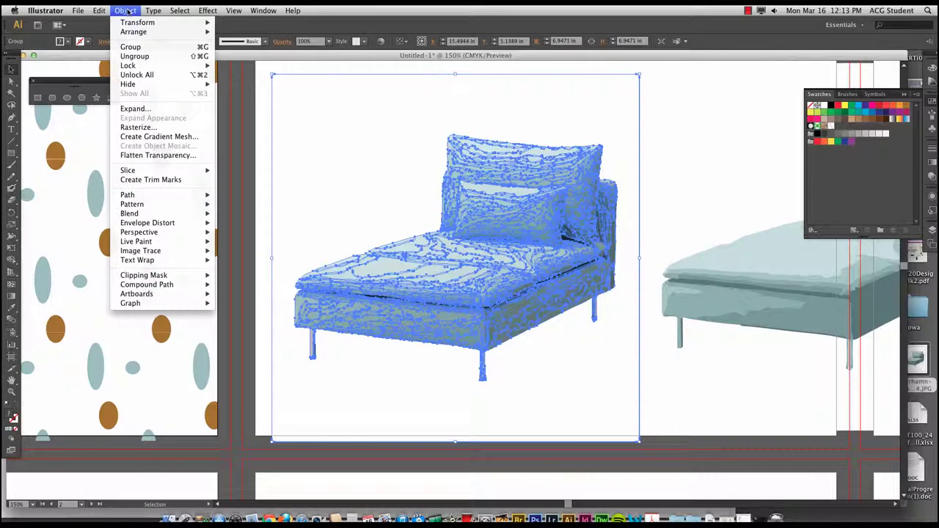
left_click(135, 57)
Step: Nudge the 6 Colors traced chaise to the right, away from the expanded chaise
left_click(718, 165)
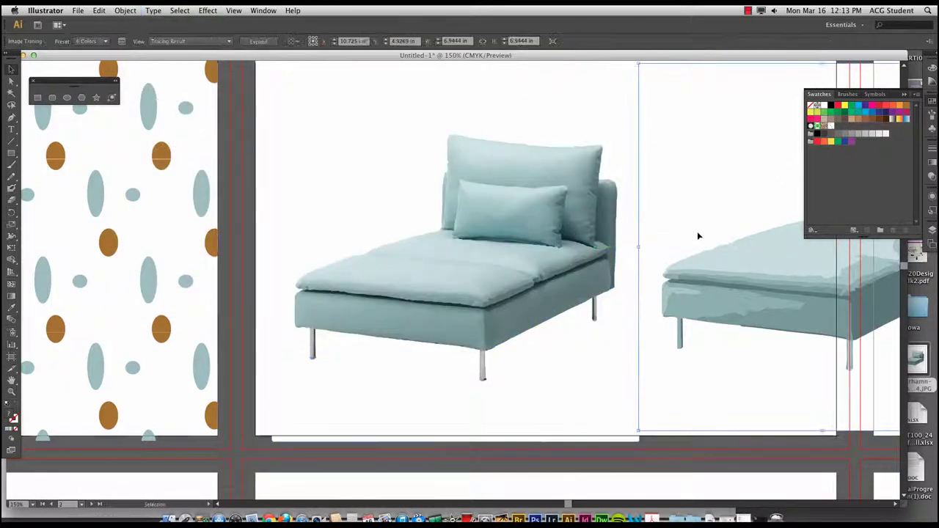
key("shift+Right")
key("shift+Right")
key("shift+Right")
key("shift+Right")
key("shift+Right")
key("shift+Right")
key("shift+Right")
key("shift+Right")
key("shift+Right")
key("shift+Right")
Step: Delete the white background shape behind the expanded chaise on the third artboard
left_click(670, 305)
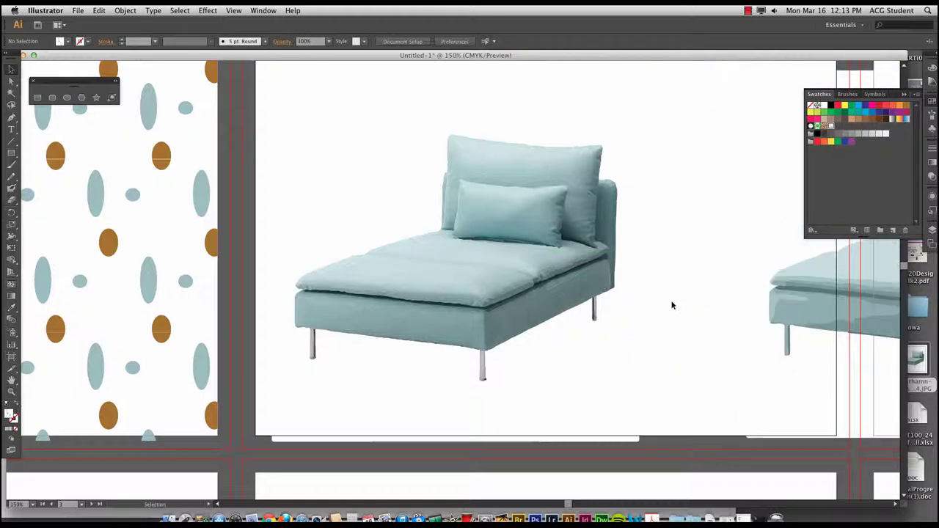
left_click(400, 166)
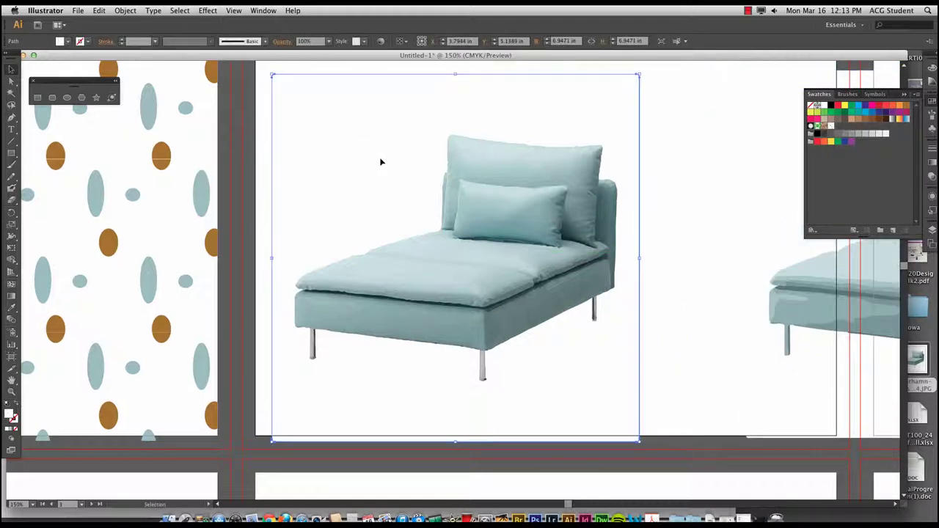
key("super+shift+a")
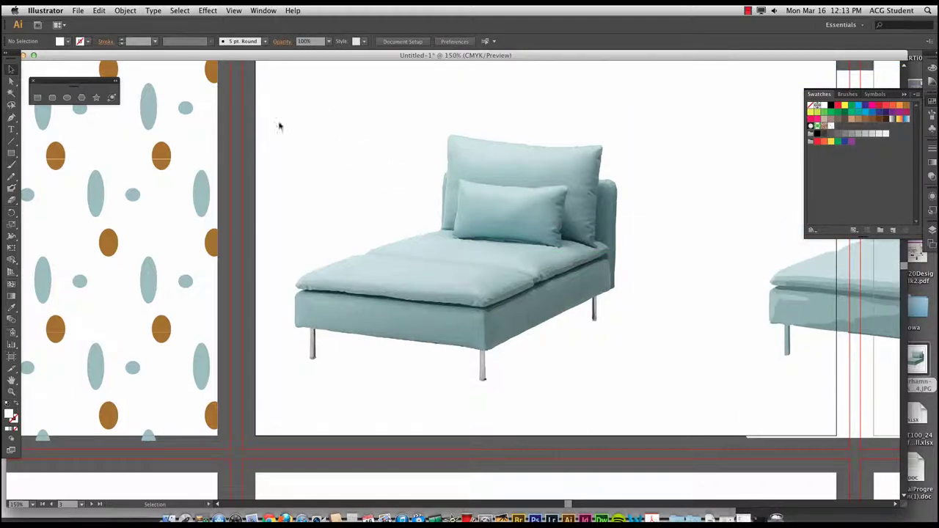
Step: Try to move the ungrouped chaise paths onto the ellipse-patterned artboard, undo the move, and clear the selection
left_click(499, 251)
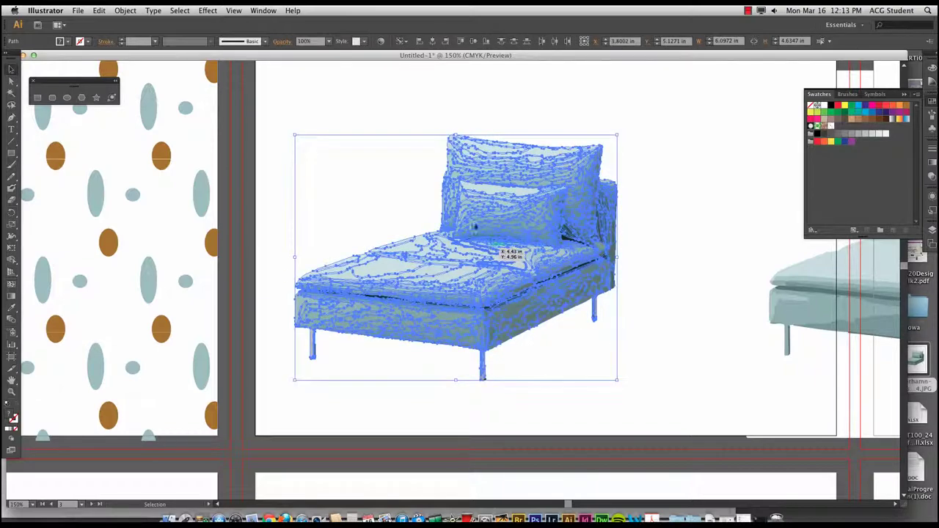
mouse_move(445, 272)
left_mouse_down()
mouse_move(659, 309)
mouse_move(587, 321)
mouse_move(218, 327)
mouse_move(236, 362)
left_mouse_up()
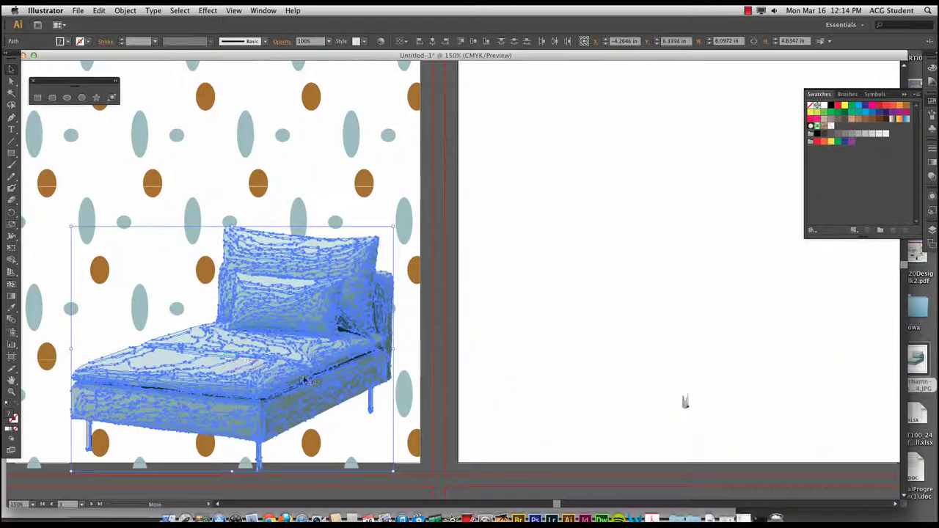
mouse_move(303, 381)
left_mouse_down()
mouse_move(325, 397)
mouse_move(312, 418)
mouse_move(300, 381)
mouse_move(601, 294)
mouse_move(591, 294)
left_mouse_up()
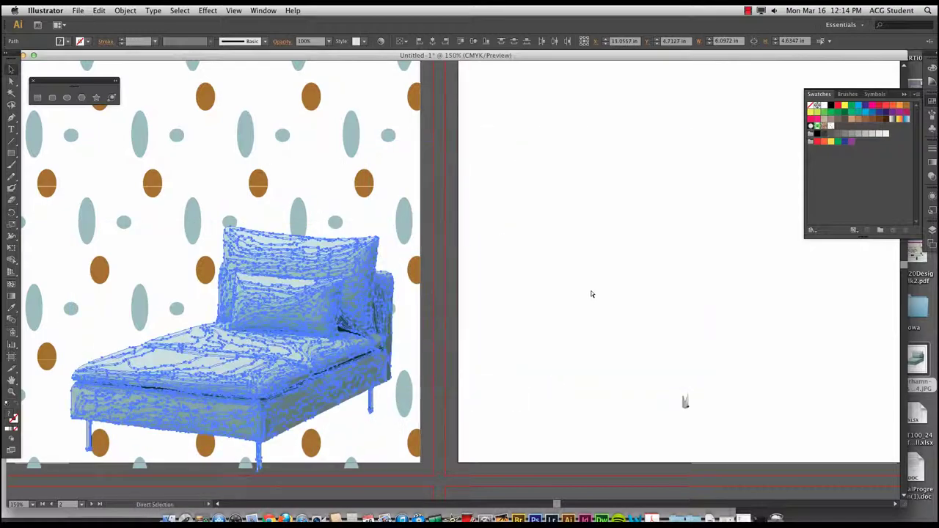
left_click(524, 142)
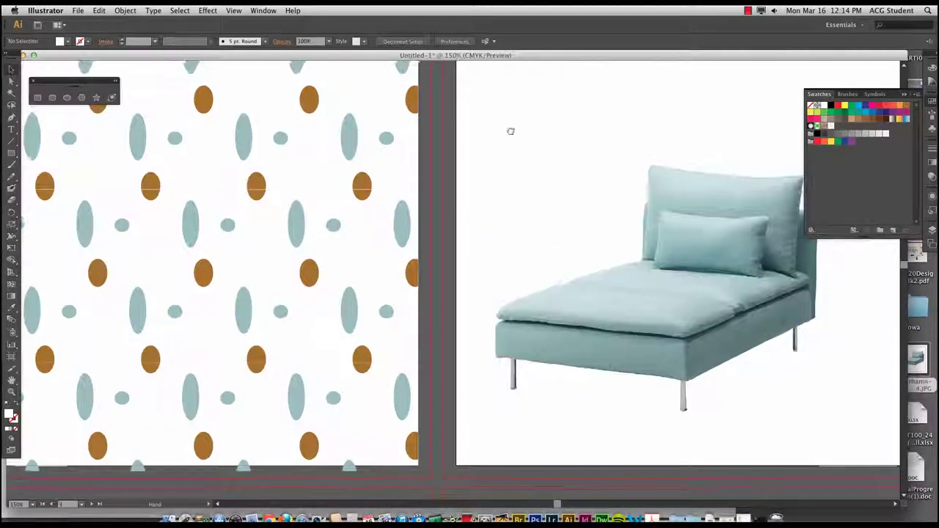
Step: Select all the paths of the expanded chaise, including every leg, and group them
left_click_drag(511, 131, 567, 390)
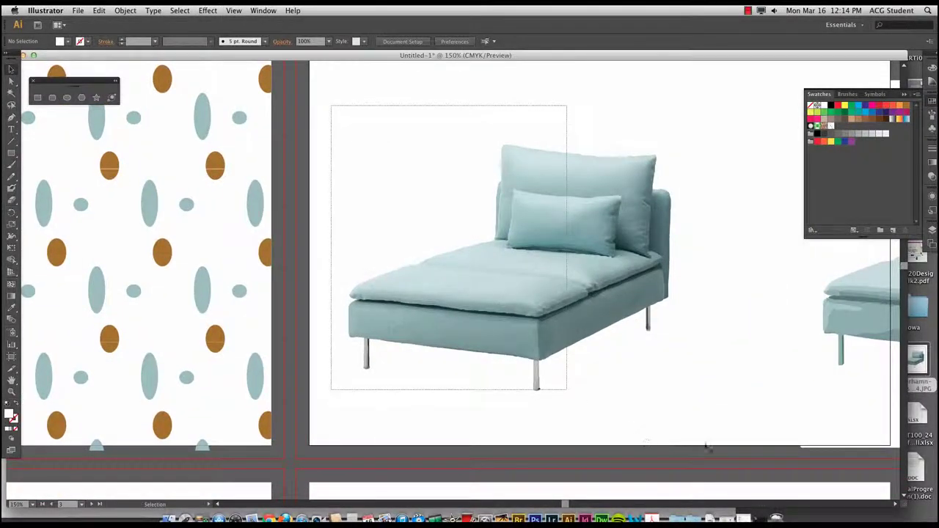
left_click_drag(706, 445, 712, 394)
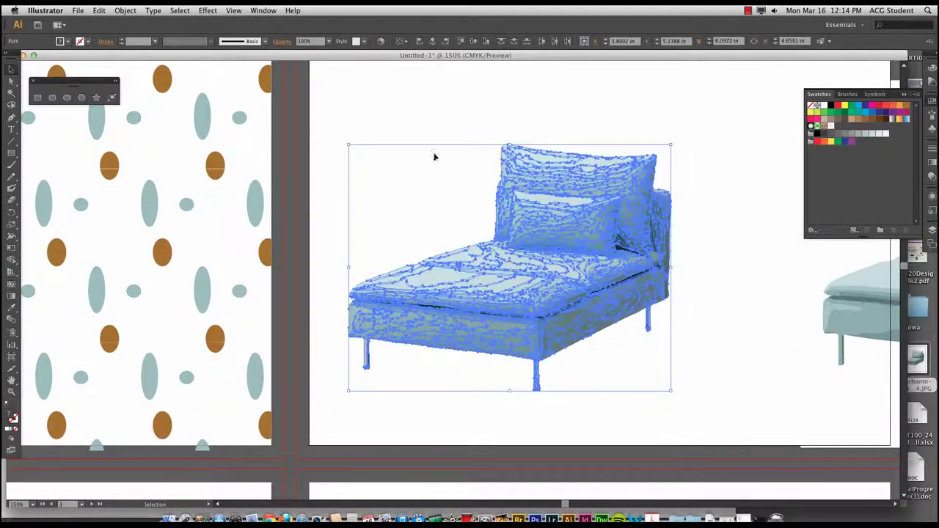
left_click(127, 11)
left_click(131, 46)
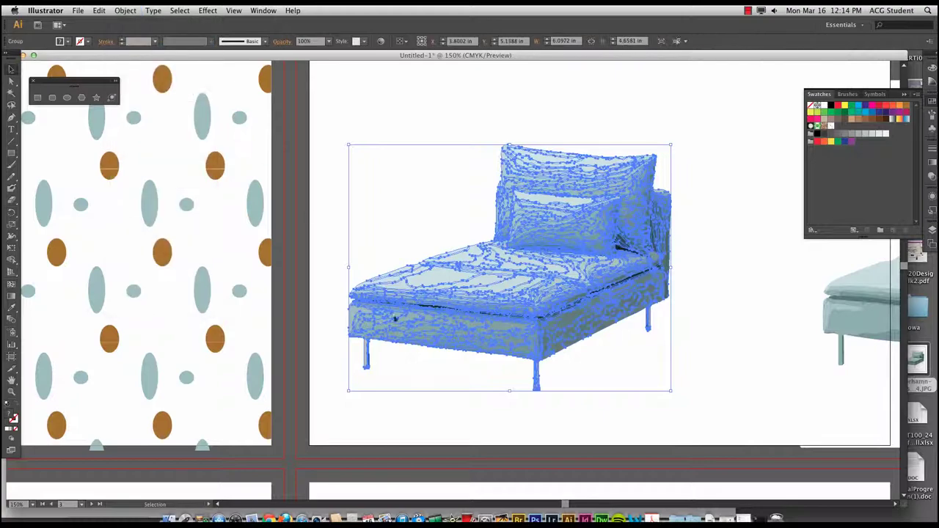
Step: Move the grouped chaise onto the lower right part of the ellipse-patterned second artboard and deselect it
left_click_drag(466, 316, 103, 323)
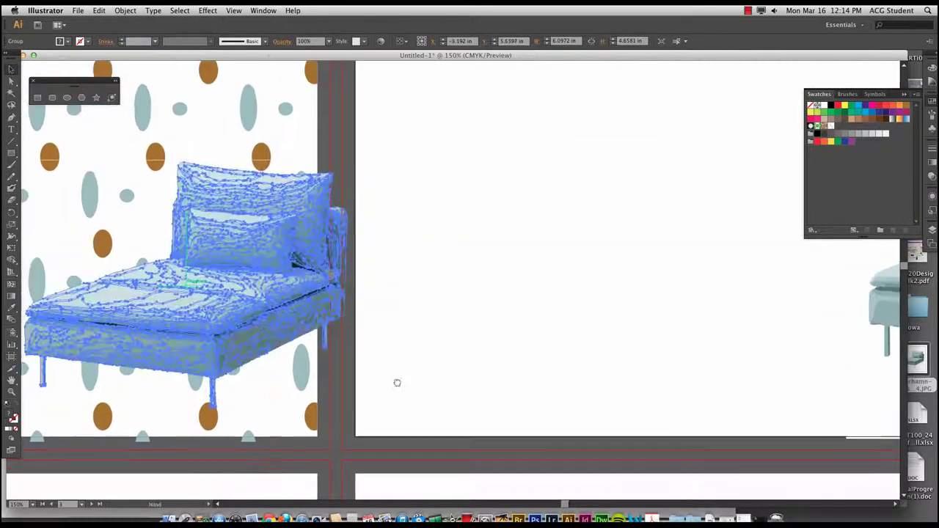
left_click_drag(394, 381, 522, 349)
mouse_move(450, 317)
left_mouse_down()
mouse_move(381, 325)
mouse_move(388, 350)
mouse_move(408, 340)
left_mouse_up()
left_click(631, 320)
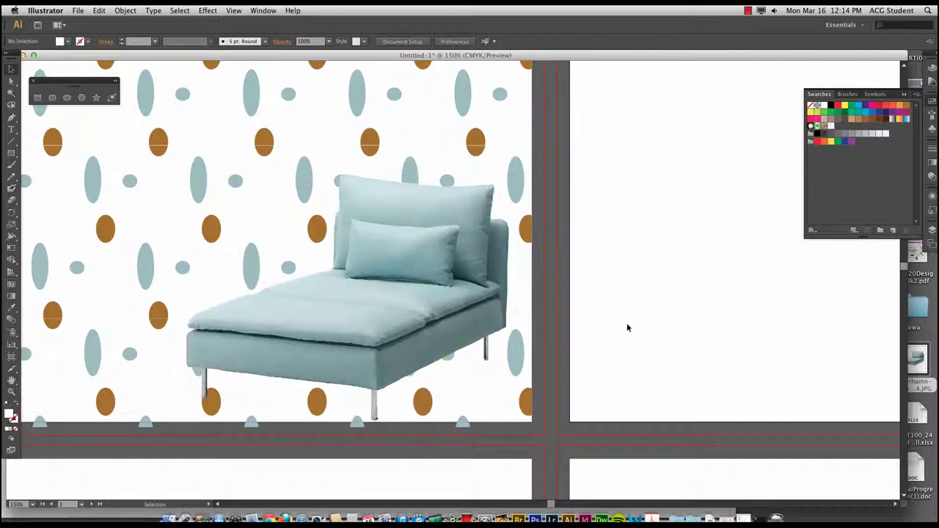
key("super+minus")
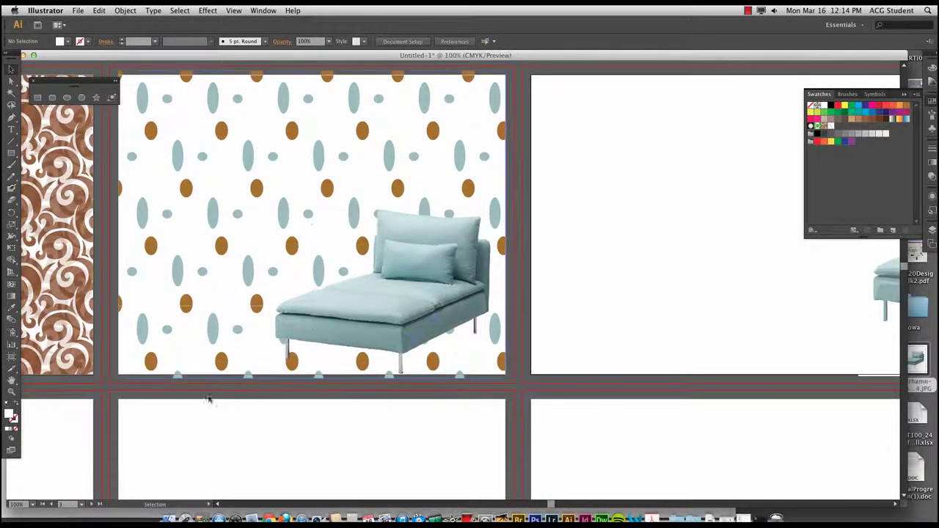
Step: Draw a floor rectangle about 11.28 × 1.44 in across the bottom of the second artboard and fill it with dark brown
left_click(37, 96)
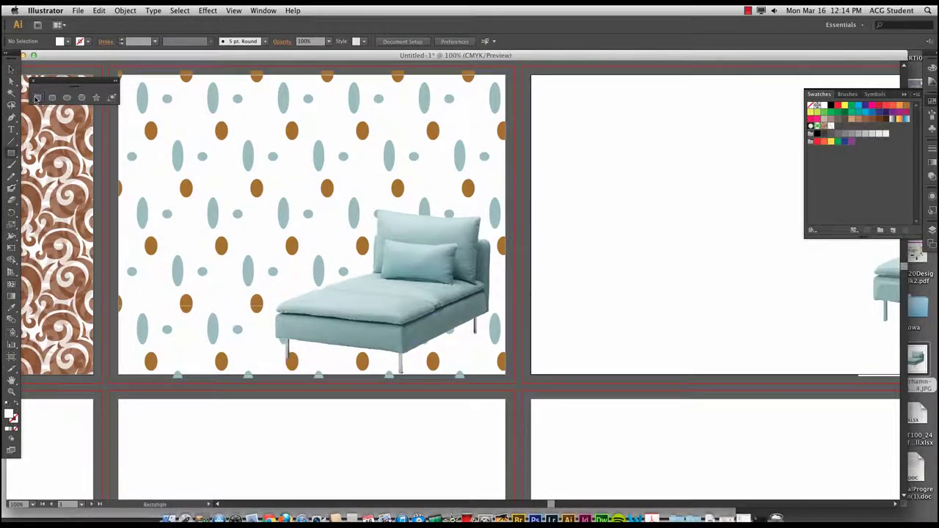
left_click_drag(116, 333, 514, 379)
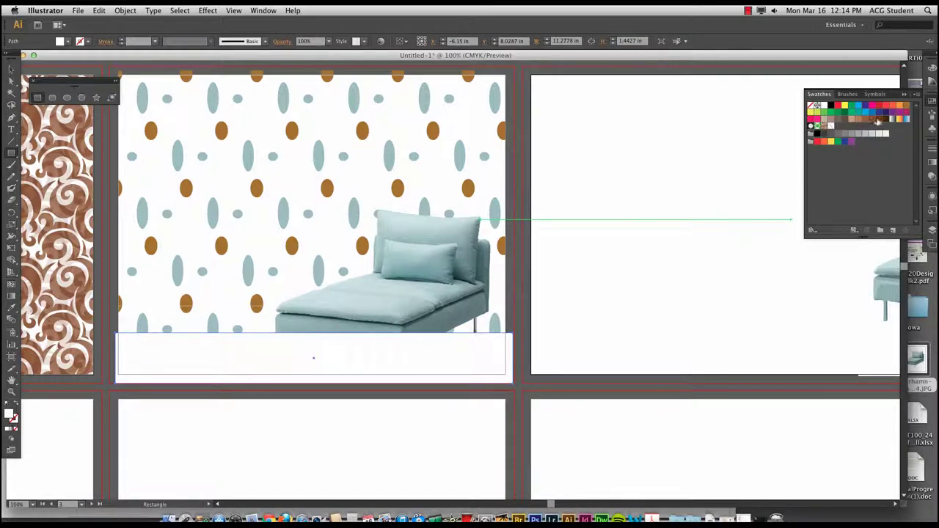
left_click(880, 121)
Step: Send the brown floor rectangle to the back of the stacking order
left_click(125, 10)
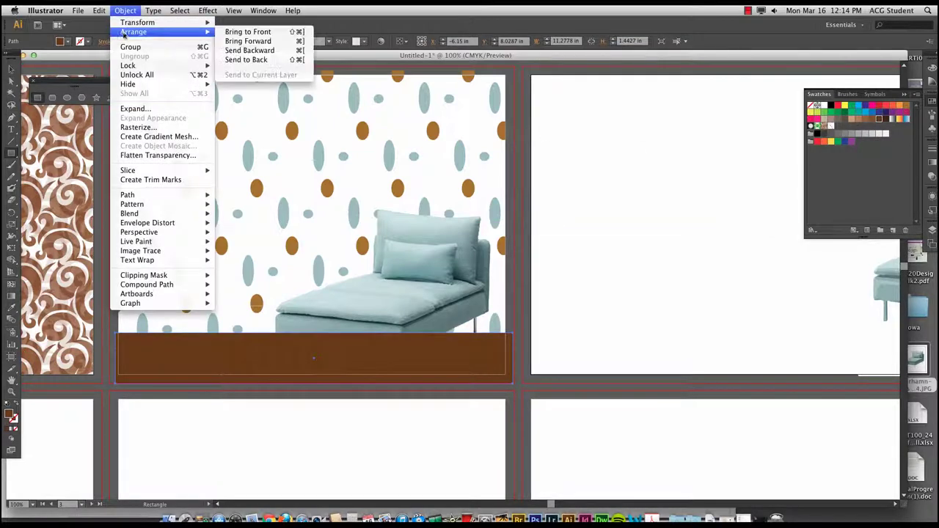
mouse_move(128, 25)
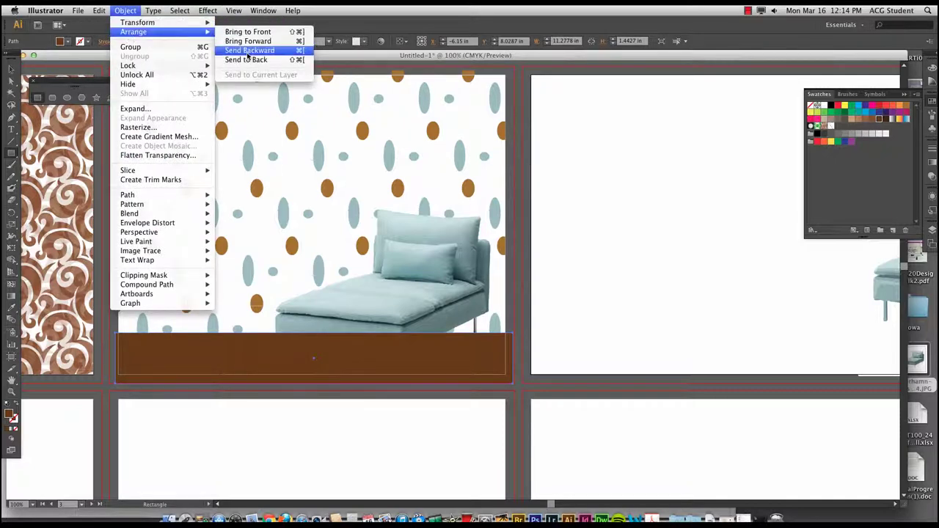
left_click(244, 60)
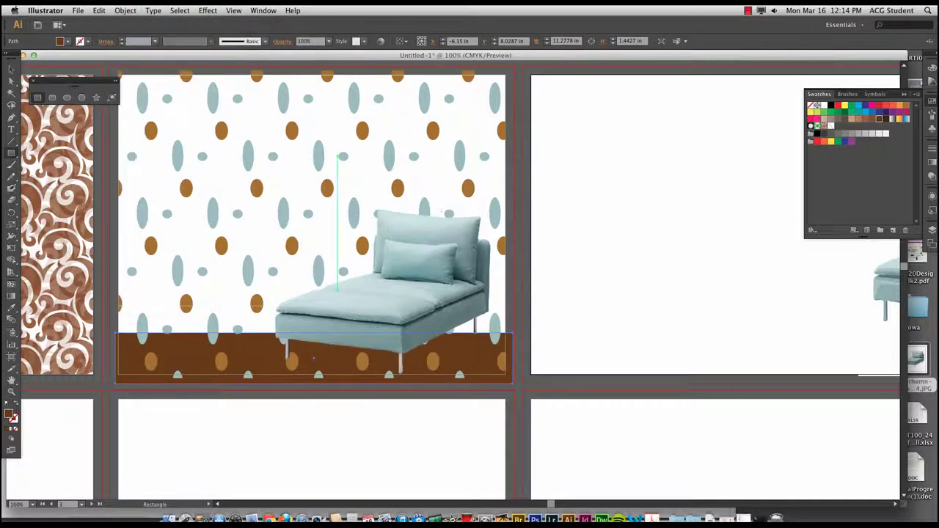
Step: Shorten the ellipse-patterned wall rectangle from below so it ends at the floor's top edge, and deselect it
left_click(10, 70)
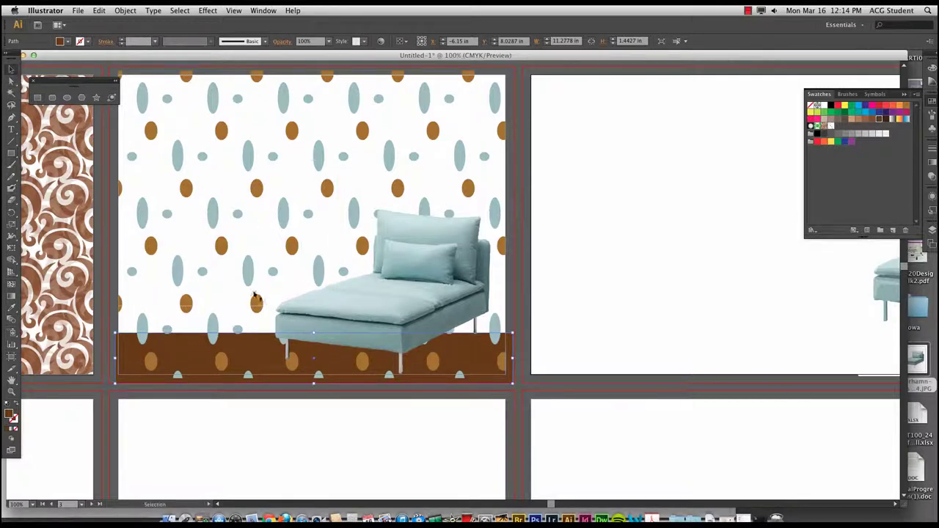
left_click(315, 381)
left_click_drag(314, 383, 312, 334)
left_click(600, 340)
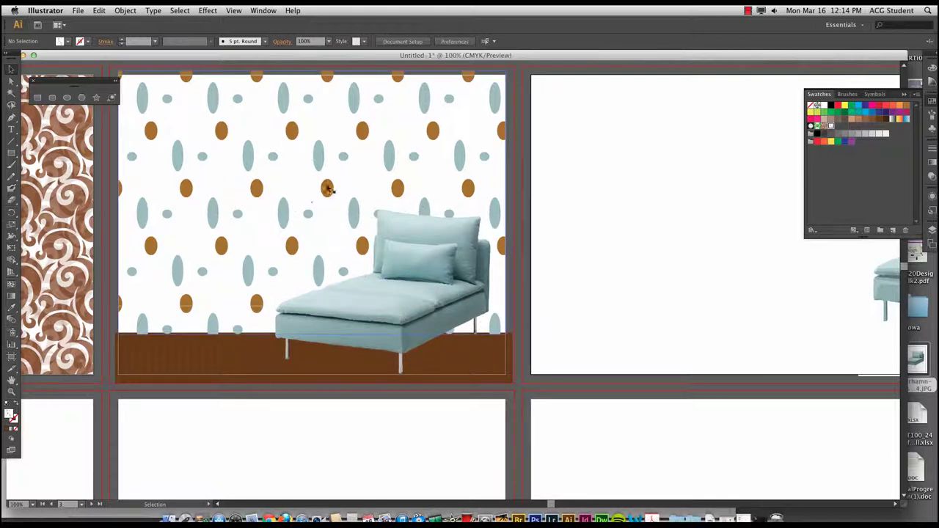
Step: Delete the 6 Colors traced chaise lying between the third and fourth artboards
left_click_drag(348, 210, 258, 216)
scroll(424, 264, "right", 8)
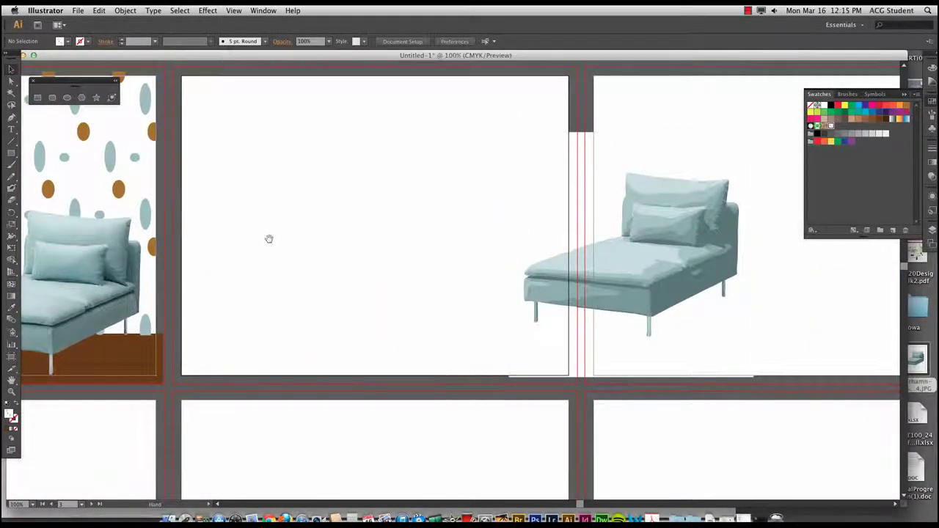
scroll(270, 232, "left", 4)
left_click(725, 297)
key("Delete")
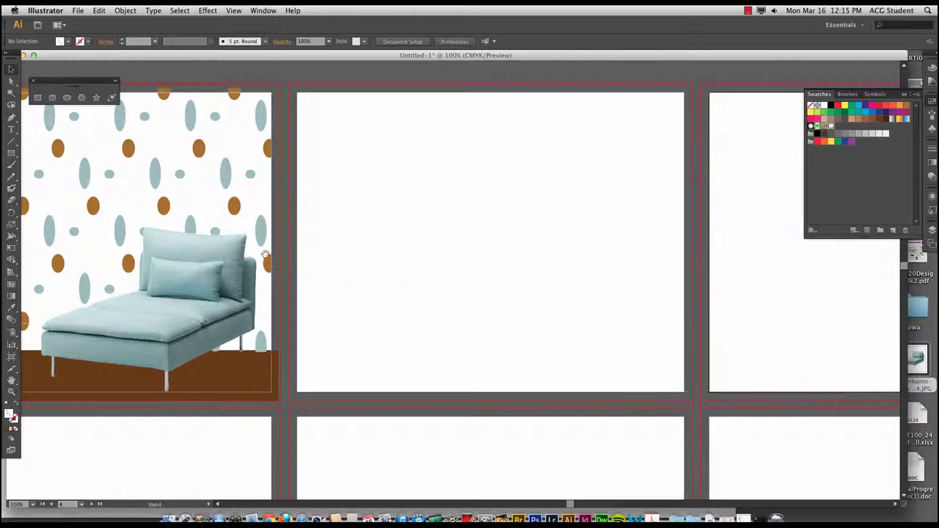
Step: Duplicate the ellipse pattern swatch and open the copy for editing
scroll(722, 301, "left", 2)
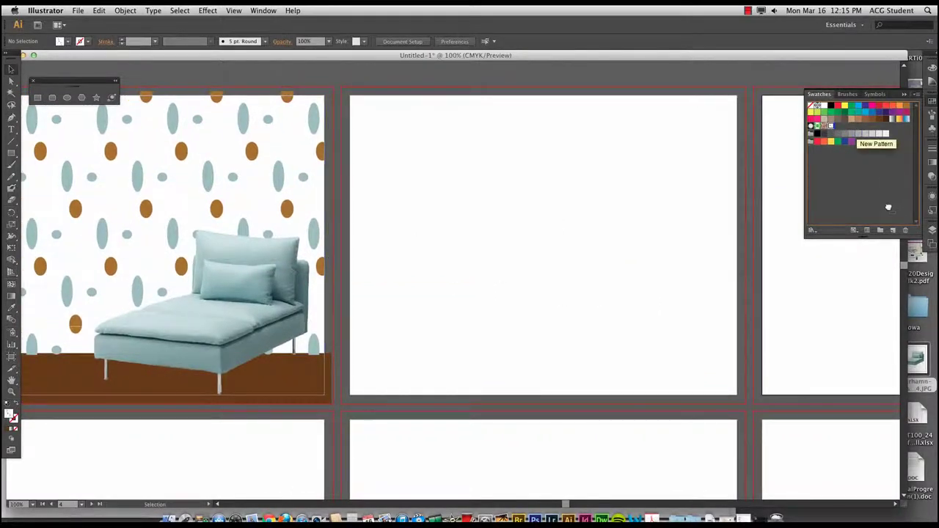
left_click_drag(894, 231, 894, 231)
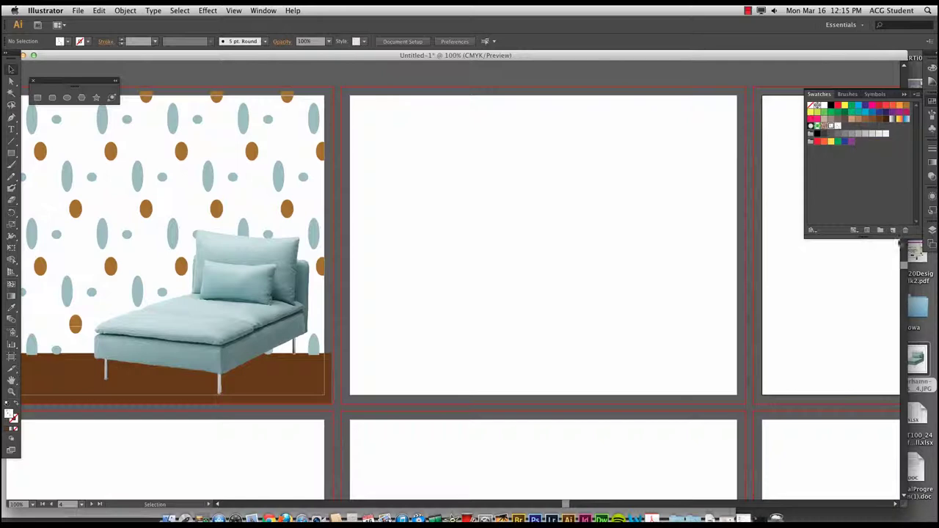
double_click(835, 126)
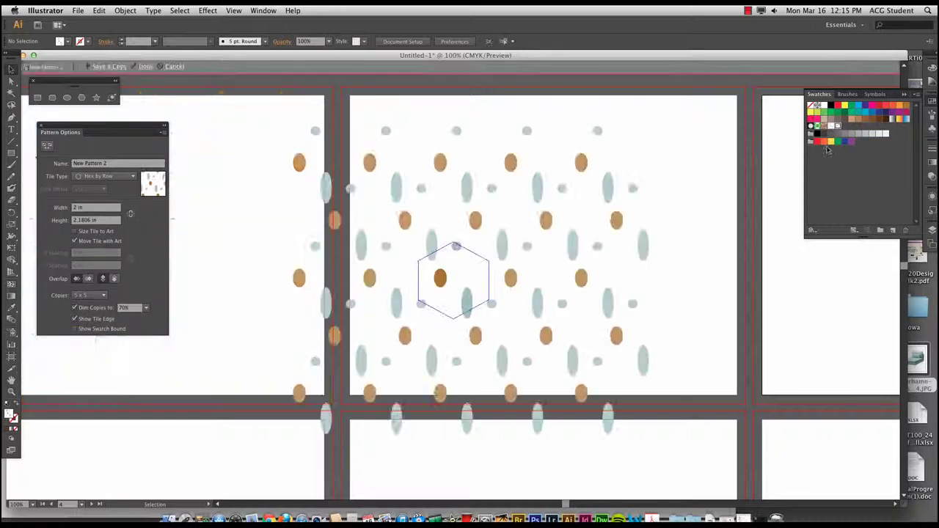
Step: Scale the pattern's three ellipses down together to about 0.31 × 0.62 in and set the hexagonal tile to 0.75 × 0.75 in
key("super+a")
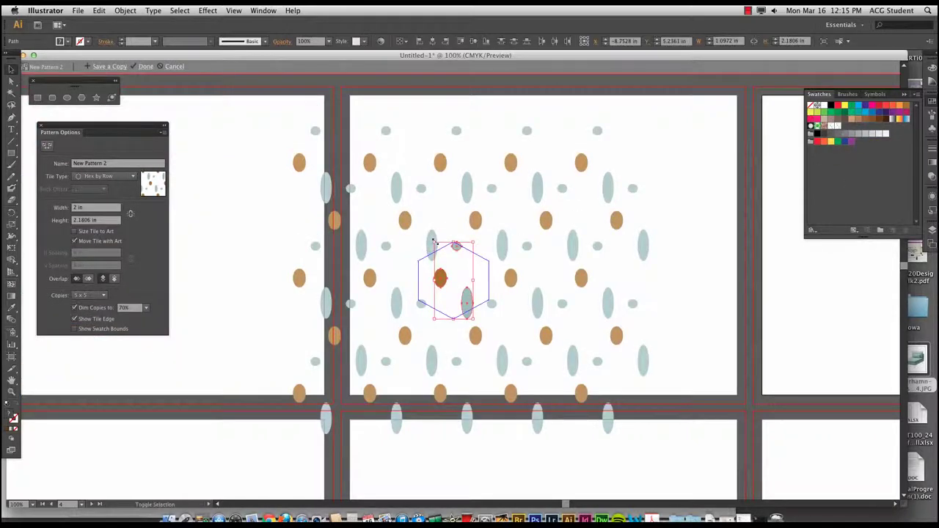
left_click_drag(432, 242, 460, 285)
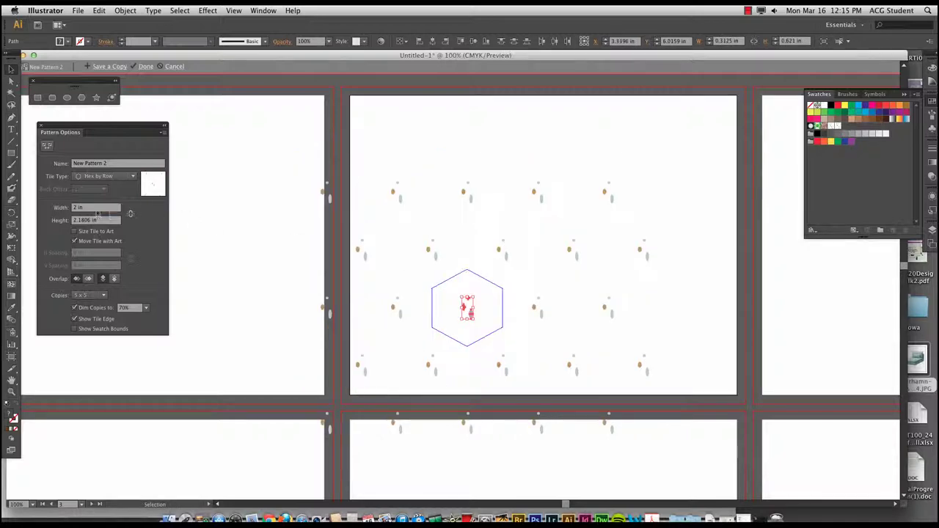
left_click(86, 207)
type(".75")
key("Tab")
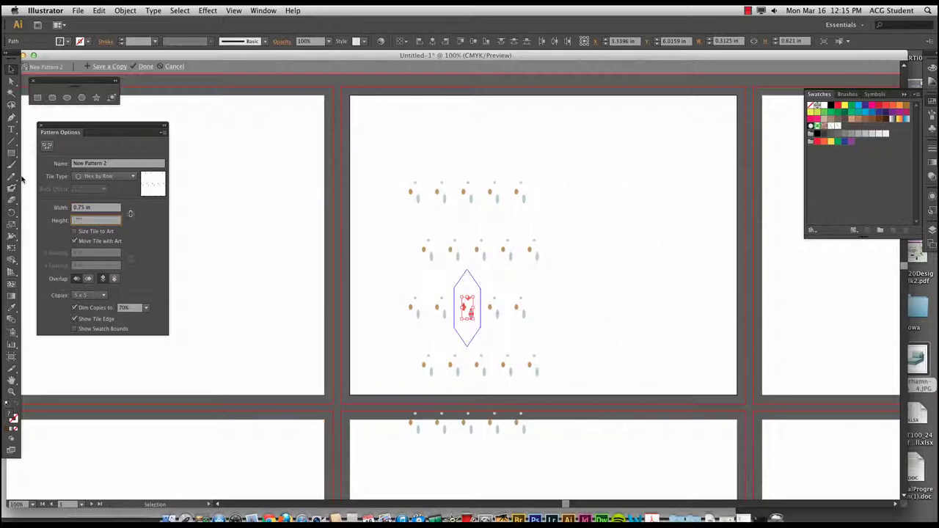
type(".75")
key("Tab")
key("Tab")
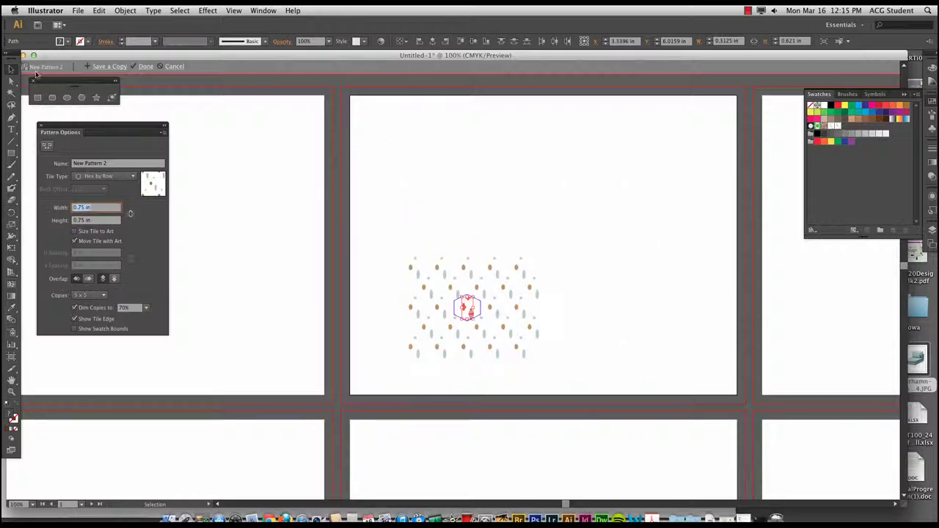
Step: Set the pattern tile to 0.5 in wide by 0.75 in high and finish editing the pattern
type(".5")
key("Tab")
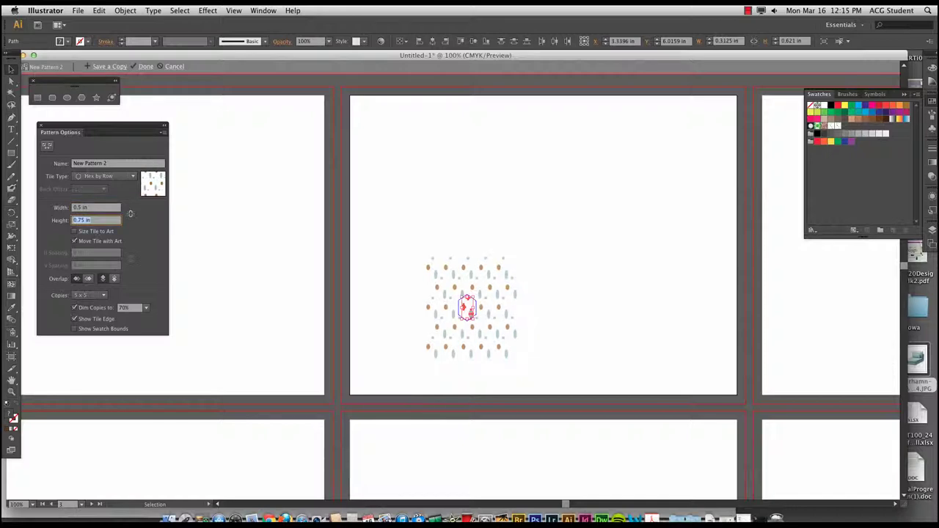
type(".5")
key("Return")
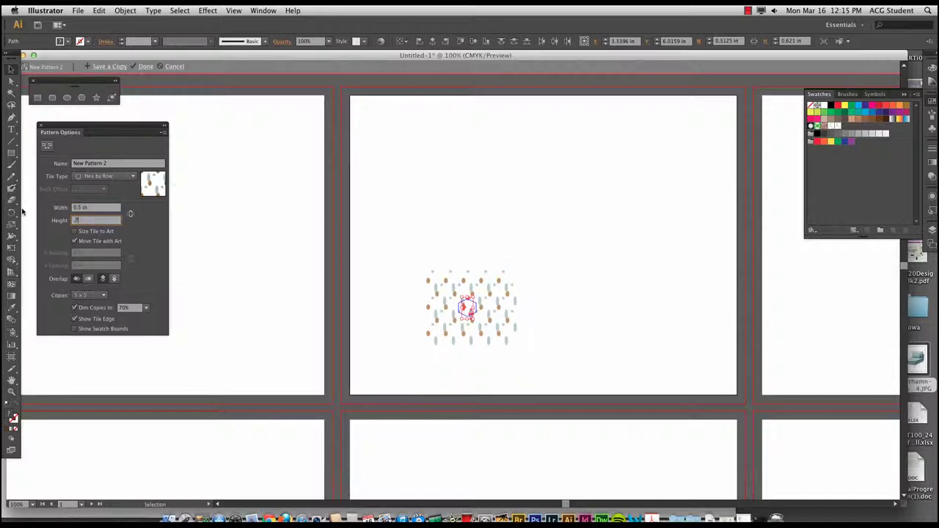
type(".75")
key("Return")
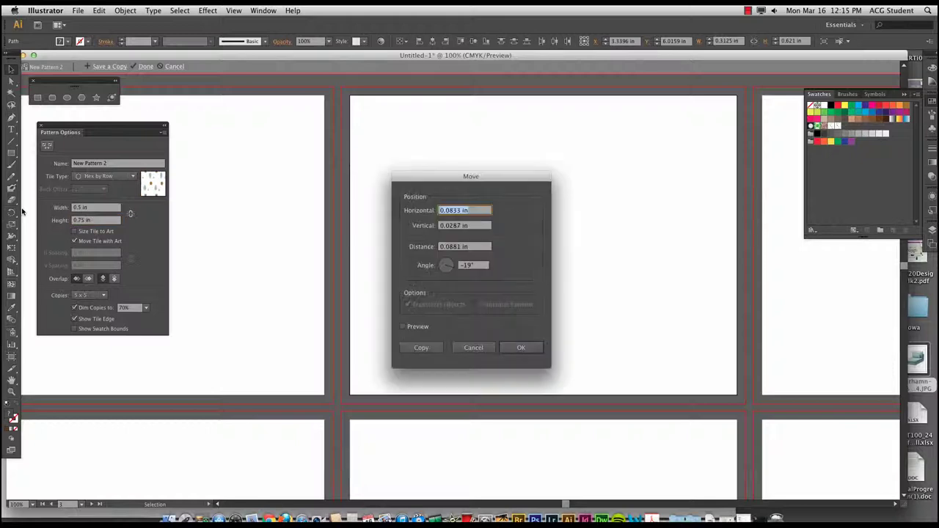
left_click(522, 349)
left_click(144, 67)
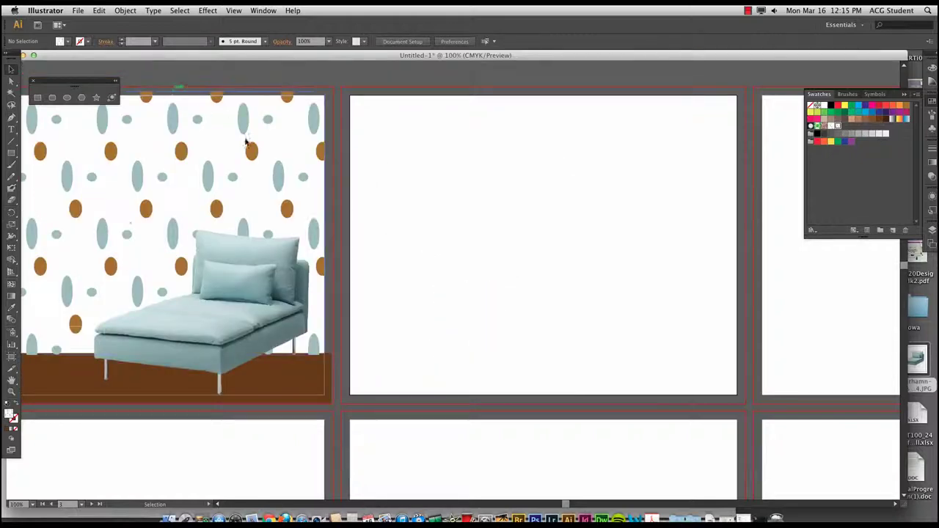
Step: Draw a rectangle about 11.57 × 9 in over the third artboard and its bleed, filled with the small ellipse pattern
left_click(11, 152)
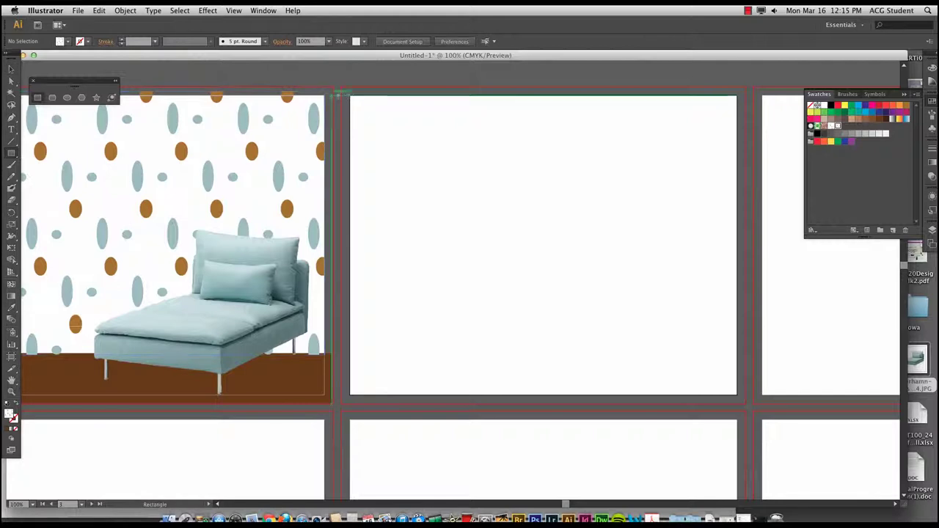
left_click_drag(337, 87, 746, 403)
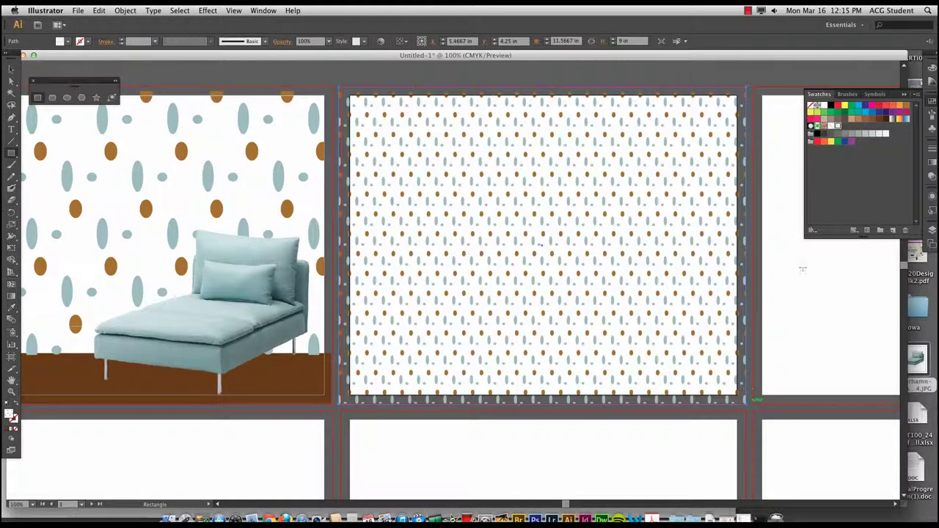
left_click(10, 70)
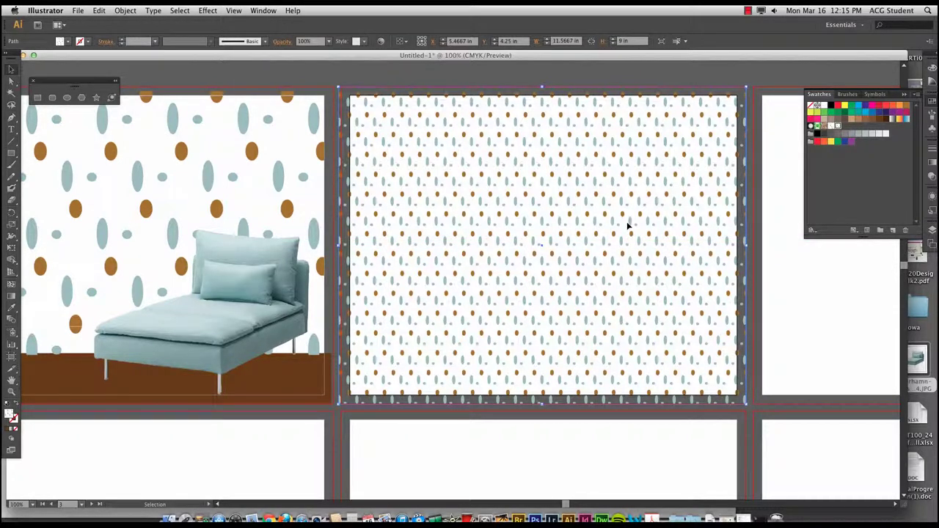
Step: Open the small ellipse pattern swatch for editing and select the brown ellipse in its tile
double_click(836, 127)
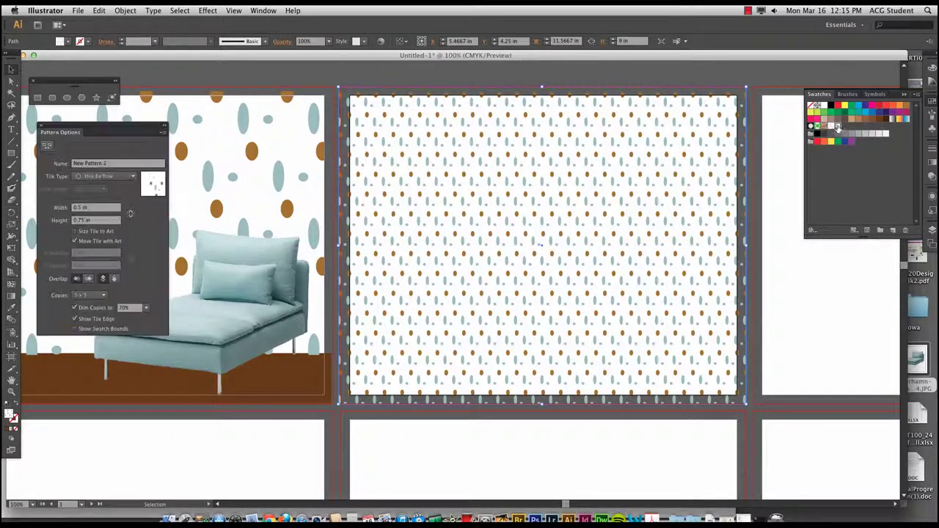
key("super+equal")
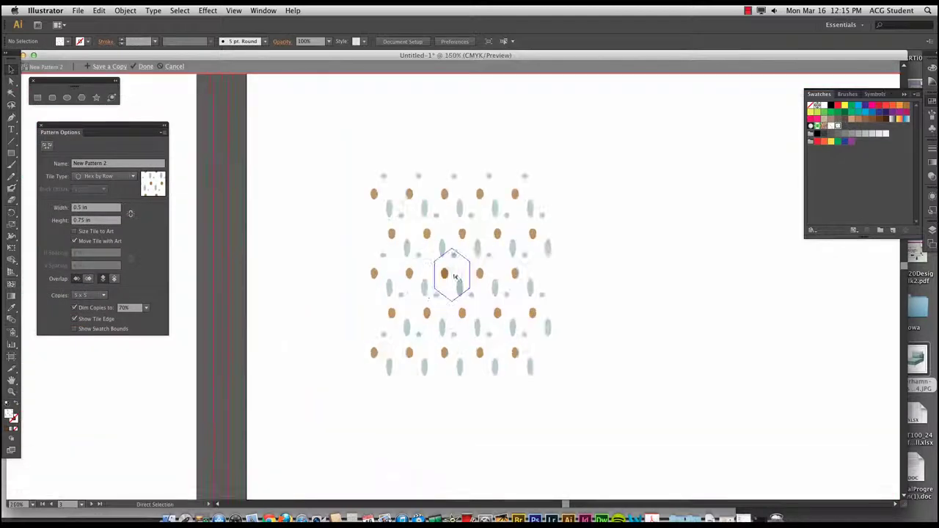
left_click(445, 276)
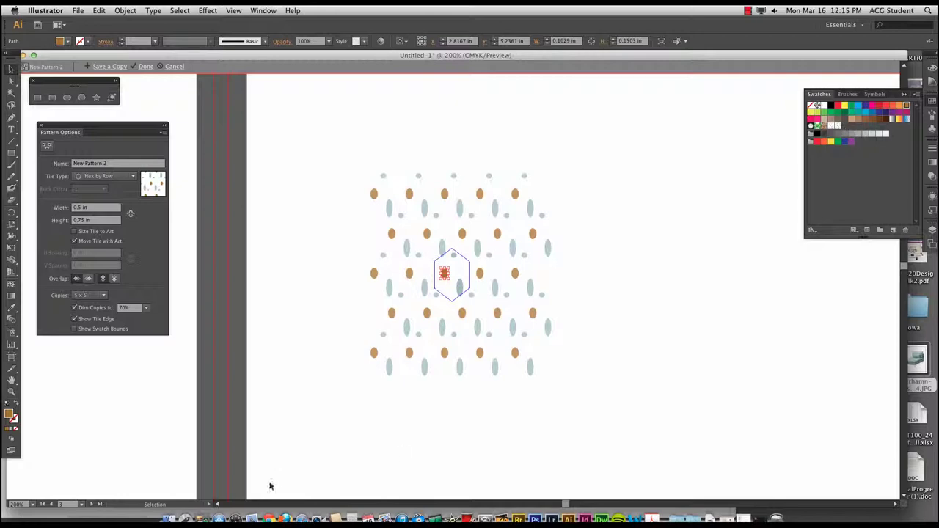
Step: Switch to Chrome and run an image search for "olivia pope palette" in a new tab
left_click(270, 519)
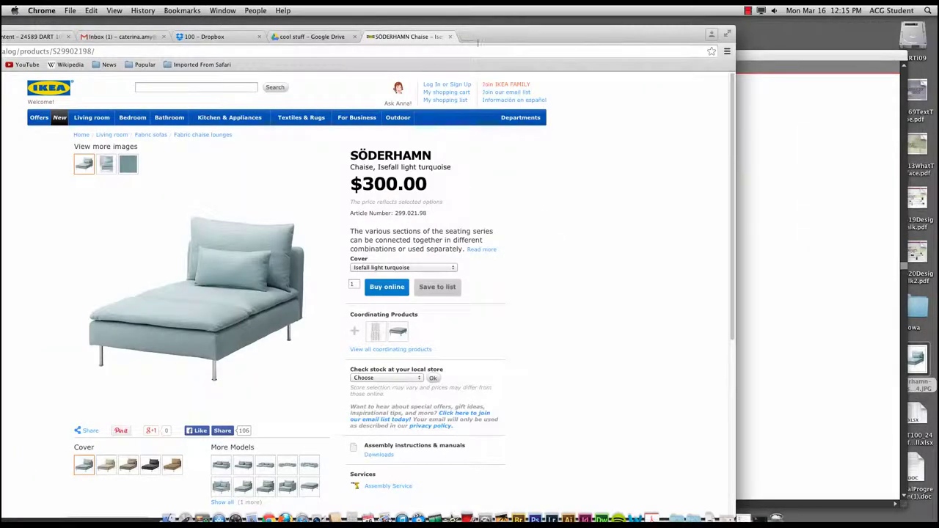
left_click(466, 37)
key("super+v")
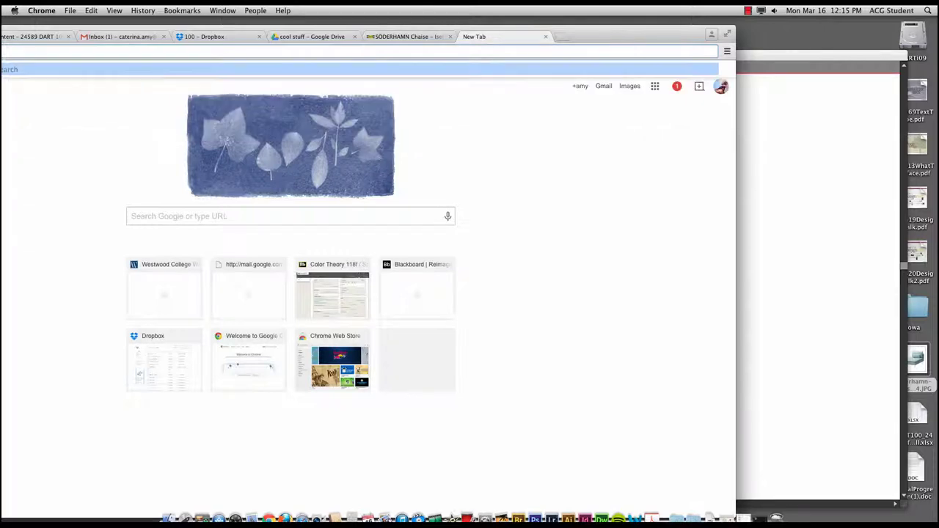
key("Return")
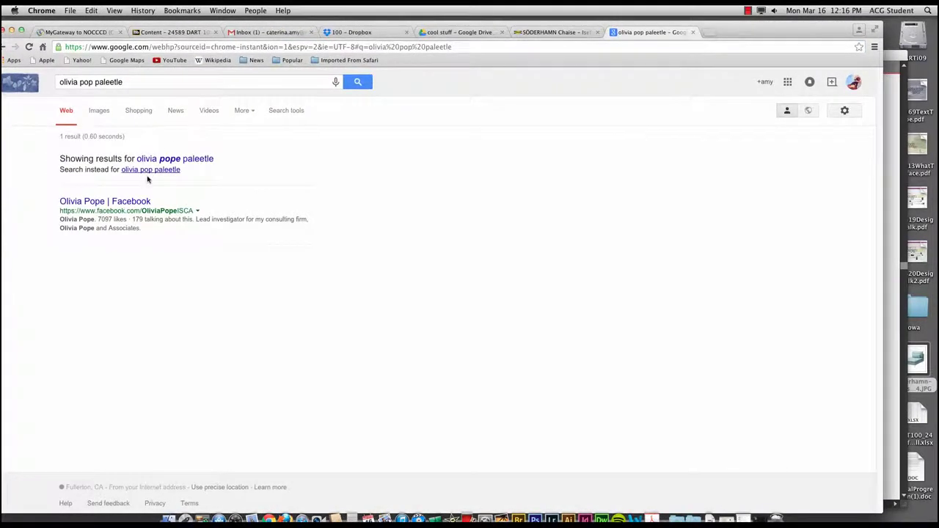
left_click(149, 170)
left_click(147, 154)
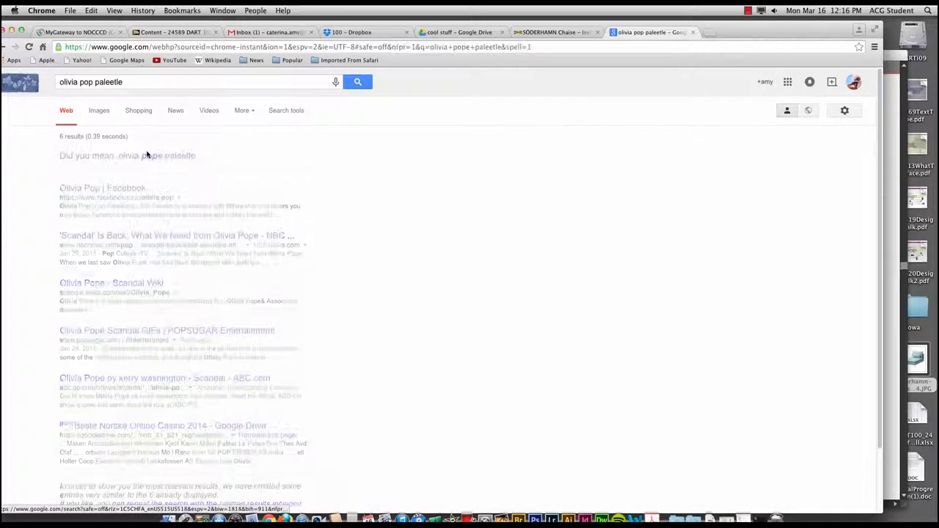
left_click(123, 82)
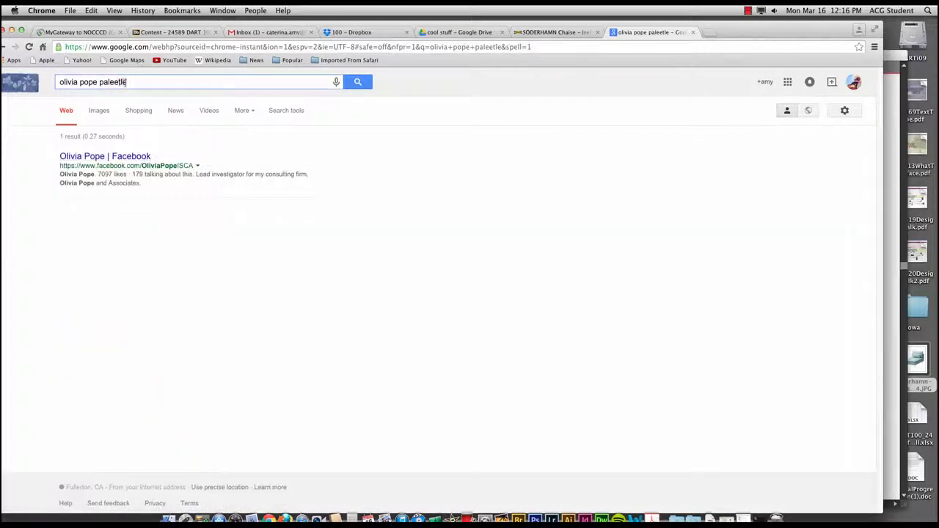
type("ette")
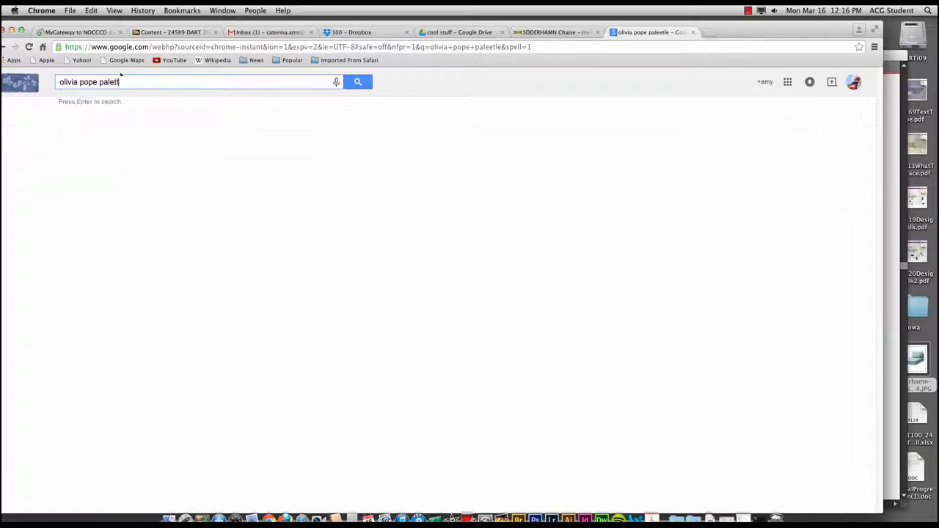
key("Return")
left_click(107, 113)
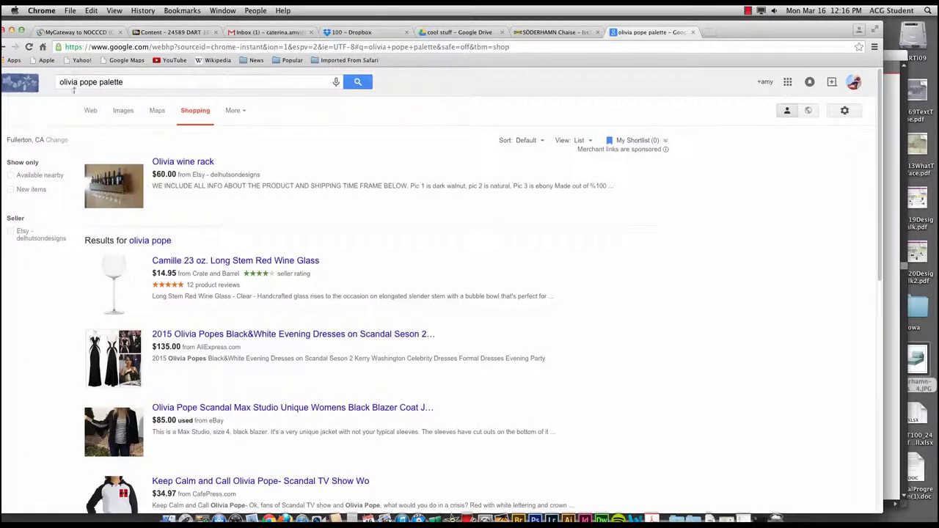
left_click(124, 112)
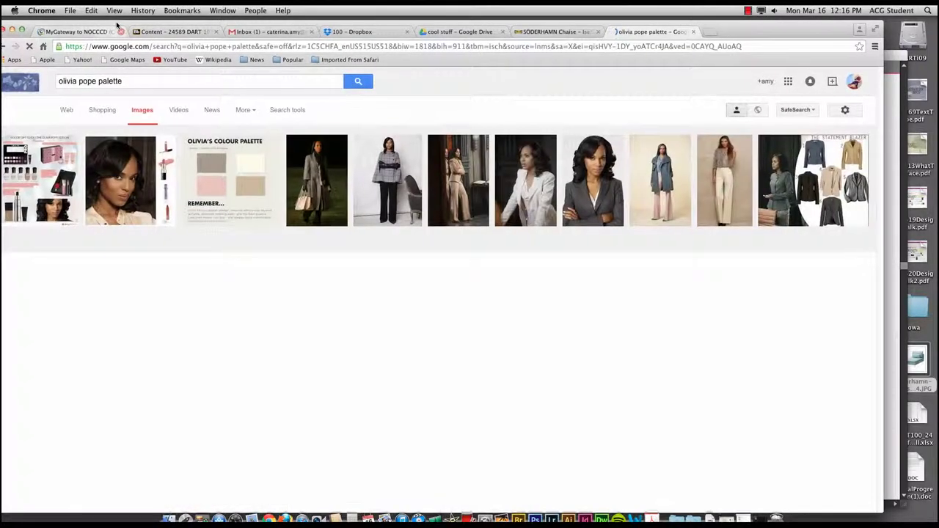
Step: Rearrange the browser and Illustrator windows to keep the image results within reach, and exit pattern editing in Illustrator
left_click_drag(116, 33, 527, 120)
left_click_drag(624, 270, 306, 216)
left_click(306, 216)
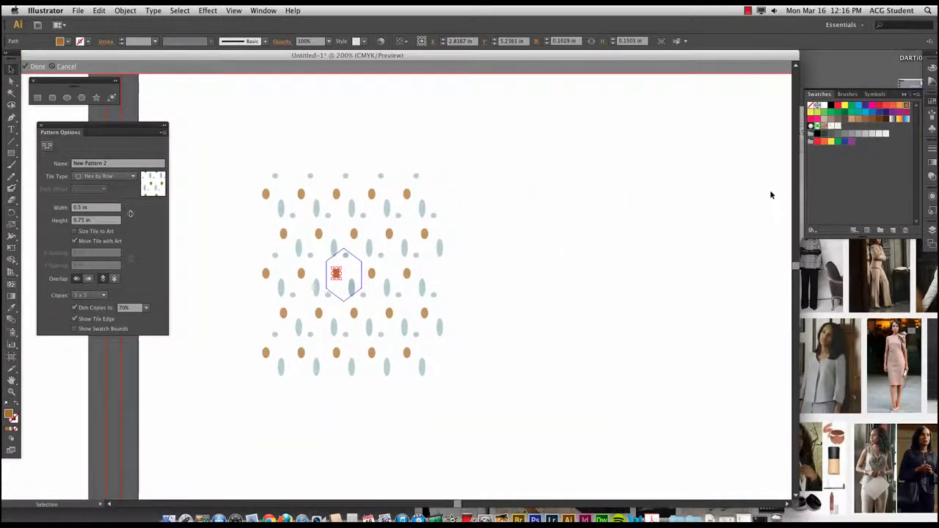
left_click(37, 66)
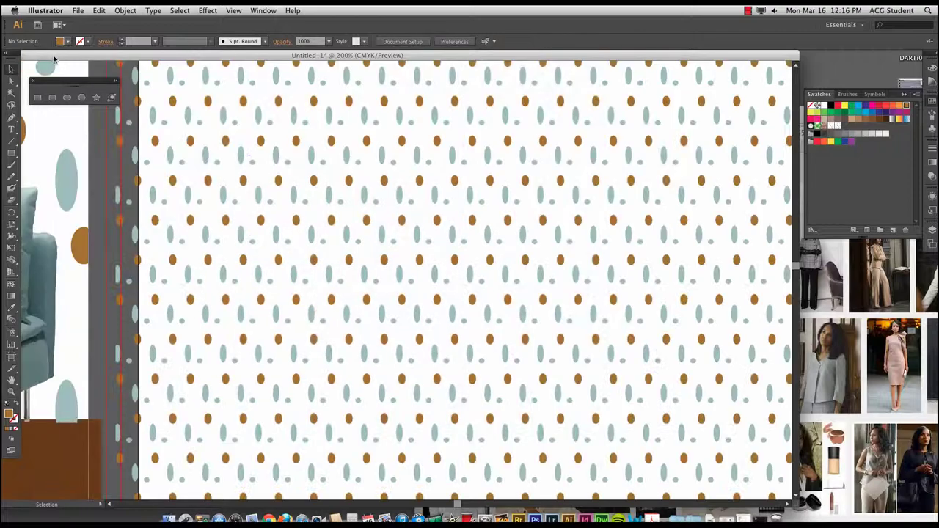
Step: Copy the Olivia's Colour Palette image from the browser to the desktop and place it as imgres.jpg on the fourth artboard
scroll(465, 236, "right", 10)
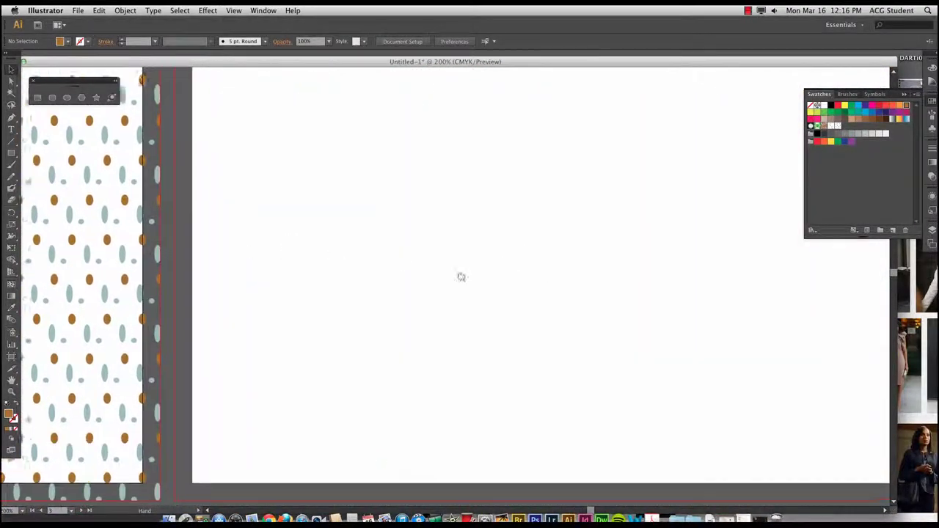
left_click(78, 11)
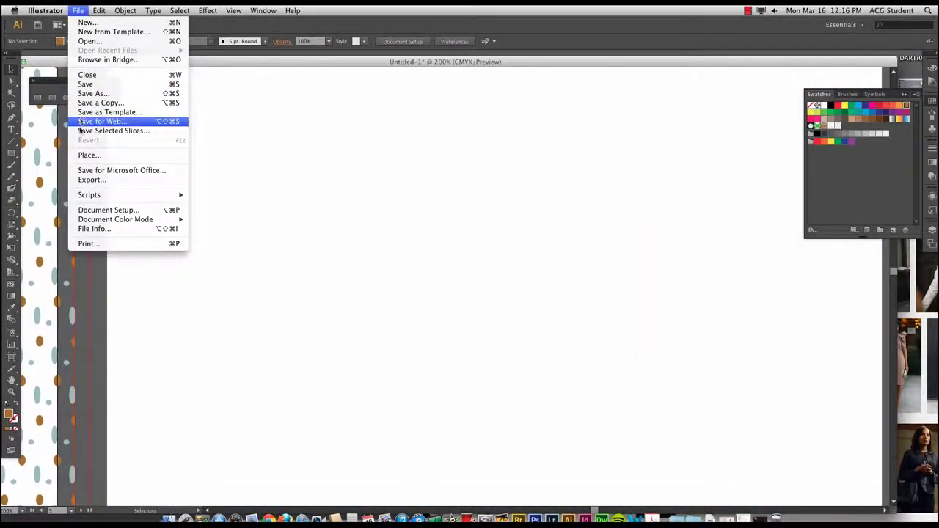
left_click(86, 154)
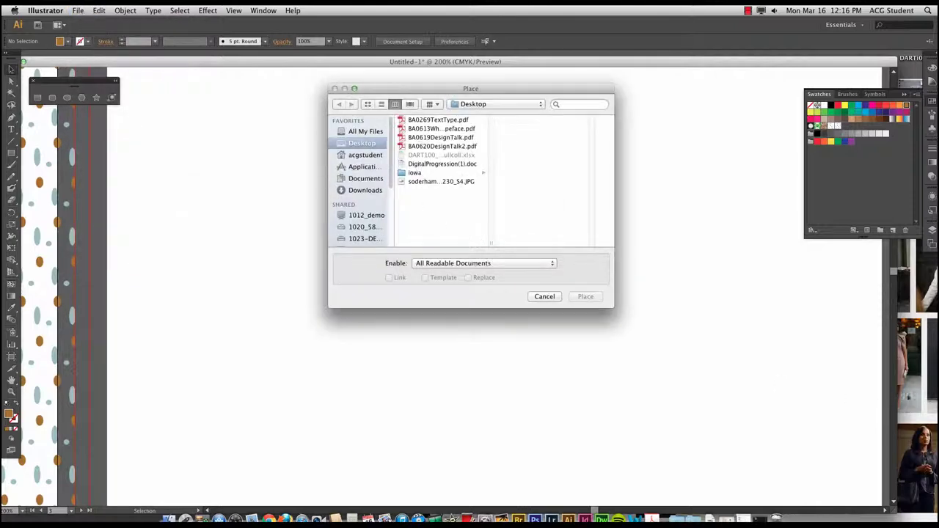
key("super+Tab")
left_click_drag(649, 283, 789, 44)
key("super+Tab")
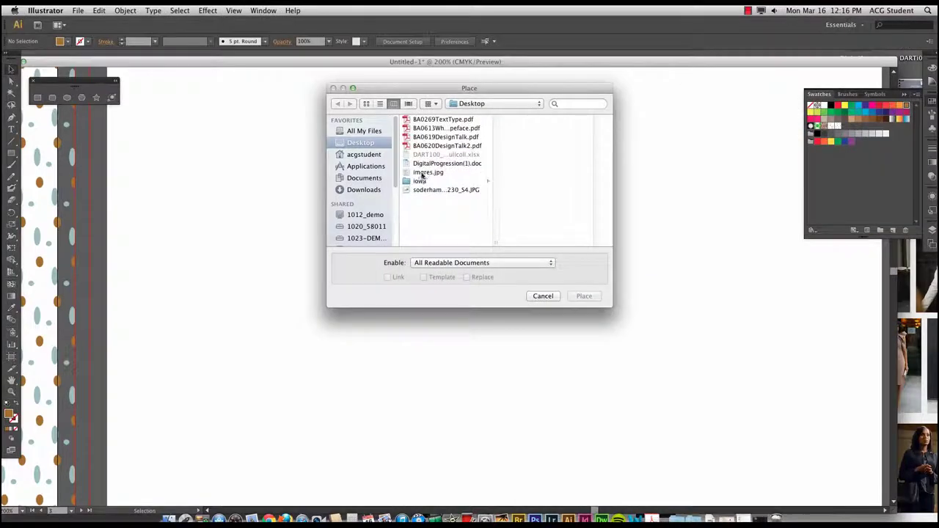
left_click(422, 173)
left_click(573, 296)
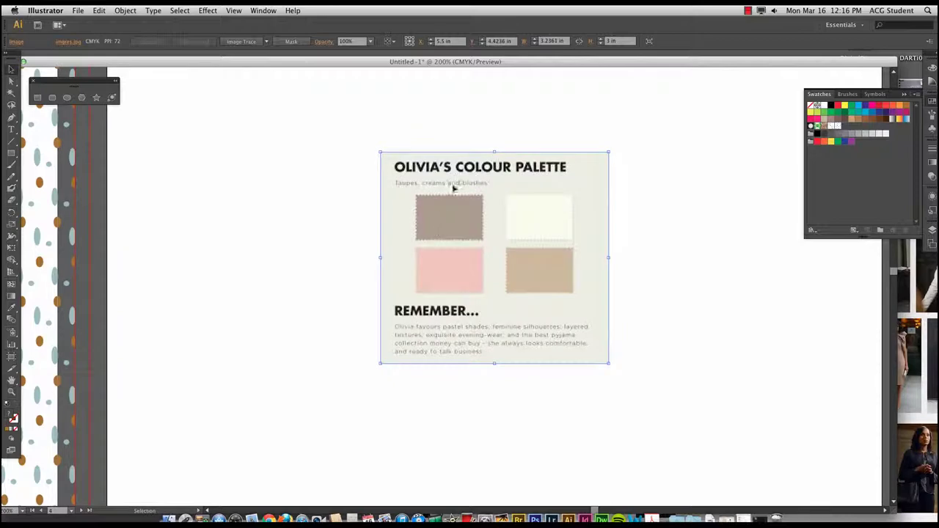
Step: Sample the taupe block of Olivia's Colour Palette with the Eyedropper and save it as a new swatch named "pope"
key("i")
left_click(452, 213)
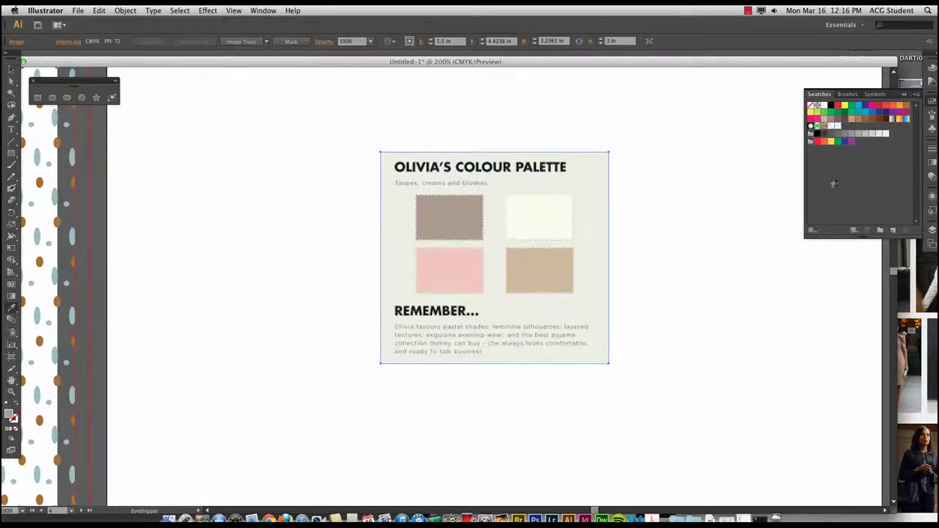
left_click(916, 95)
left_click(907, 98)
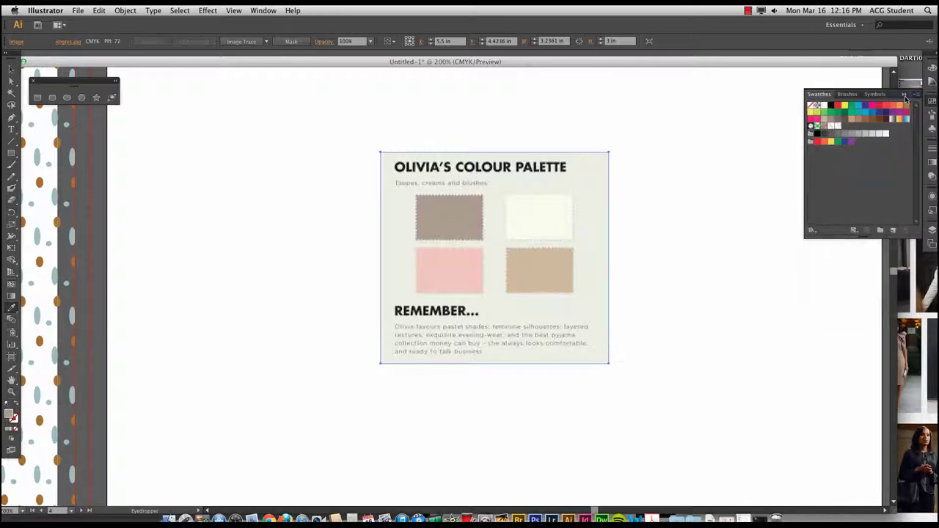
type("pe")
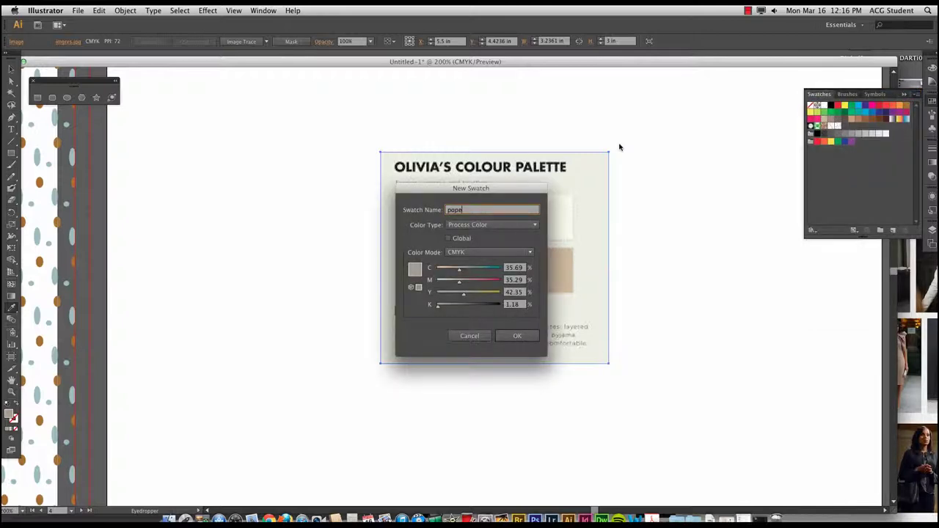
key("Return")
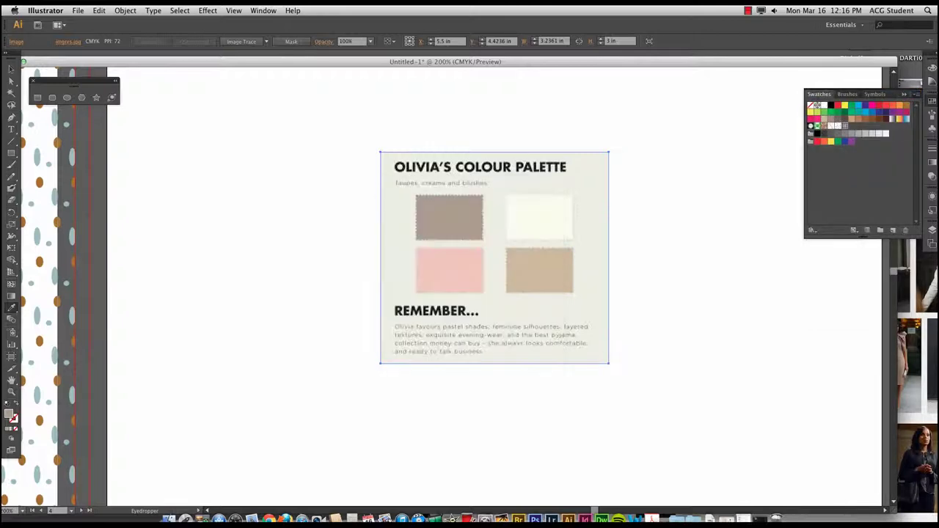
Step: Sample the pink block of the palette image and save it as a new swatch named "pope2"
left_click(463, 264)
left_click(914, 95)
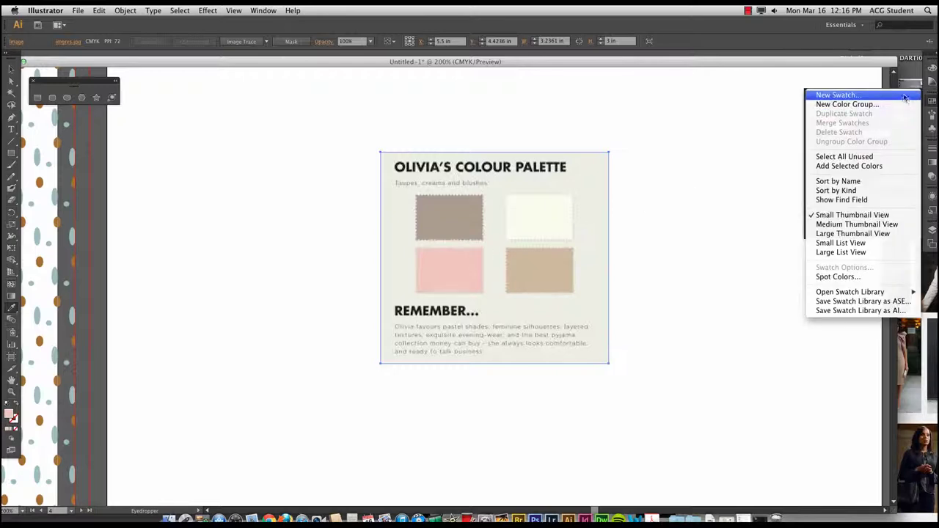
left_click(916, 92)
type("pope2")
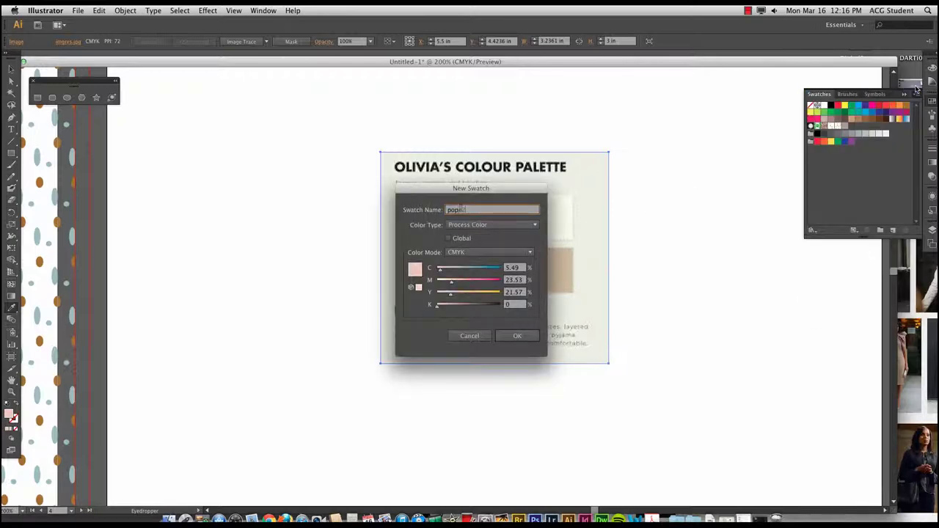
key("Return")
Step: Sample the cream block of the palette image and save it as a new swatch named "pork"
left_click(554, 221)
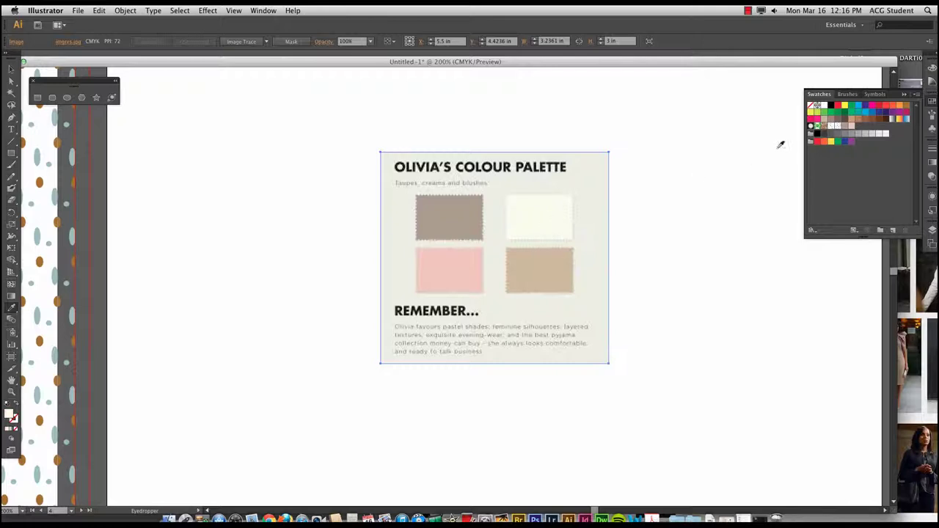
left_click(914, 96)
left_click(869, 93)
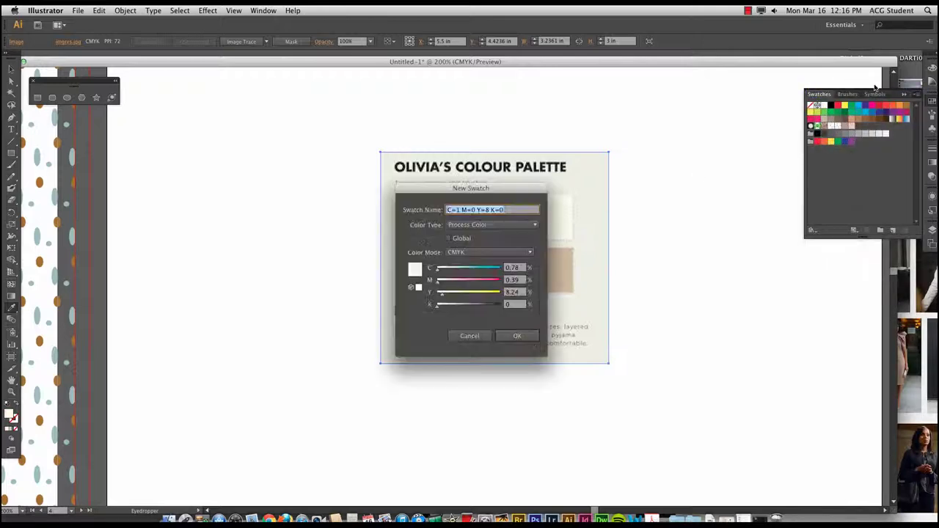
type("pork")
key("Return")
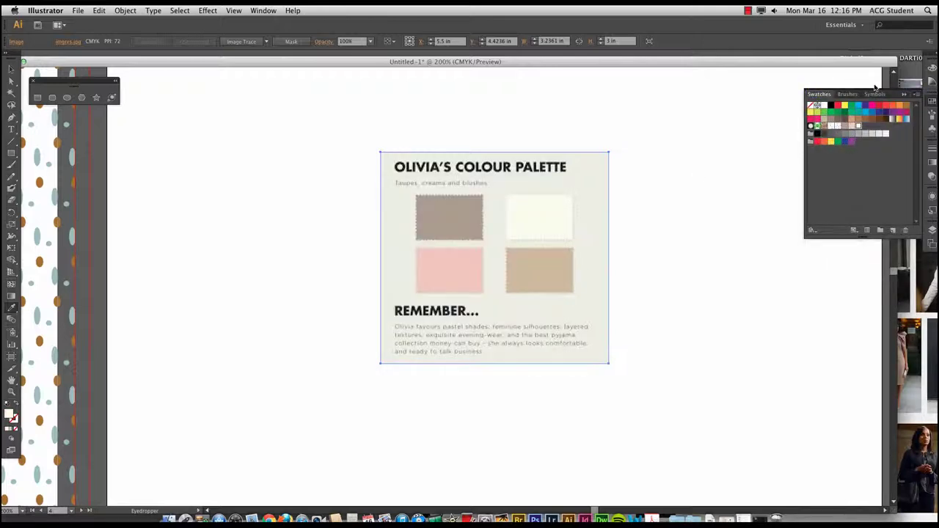
Step: Sample the tan block of the palette image and save it as a new swatch named "pope"
left_click(541, 266)
left_click(917, 96)
left_click(840, 95)
type("pope")
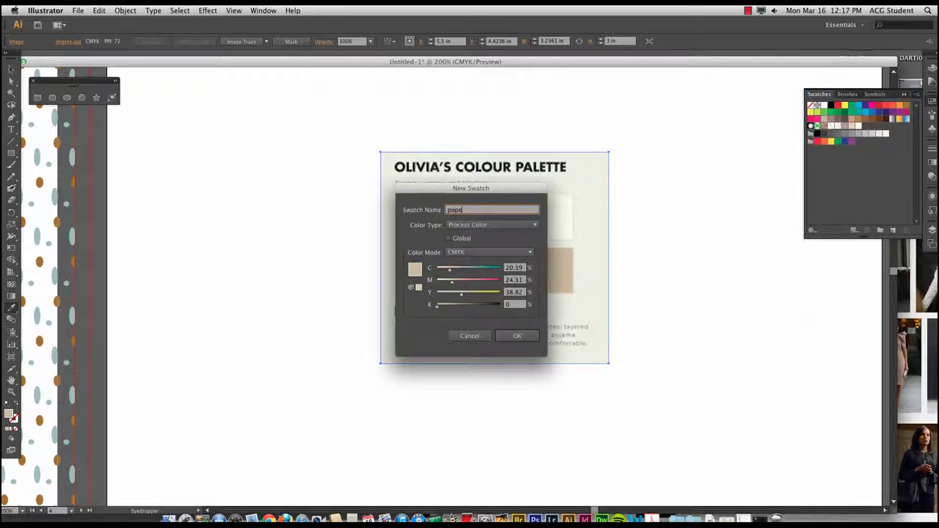
key("Return")
Step: Open the small ellipse pattern swatch for editing and fill the tile's brown ellipse with the new tan swatch
left_click_drag(180, 185, 738, 181)
left_click_drag(354, 213, 420, 212)
left_click_drag(289, 245, 443, 250)
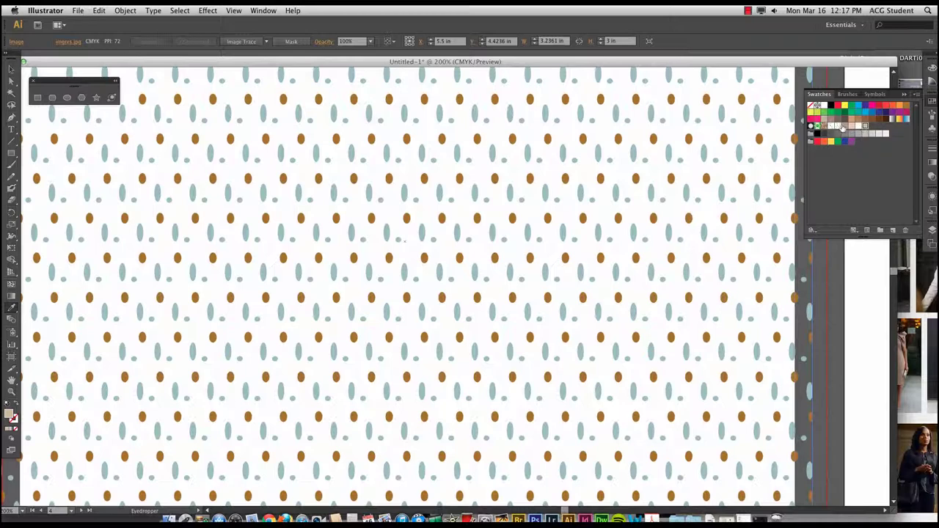
double_click(835, 127)
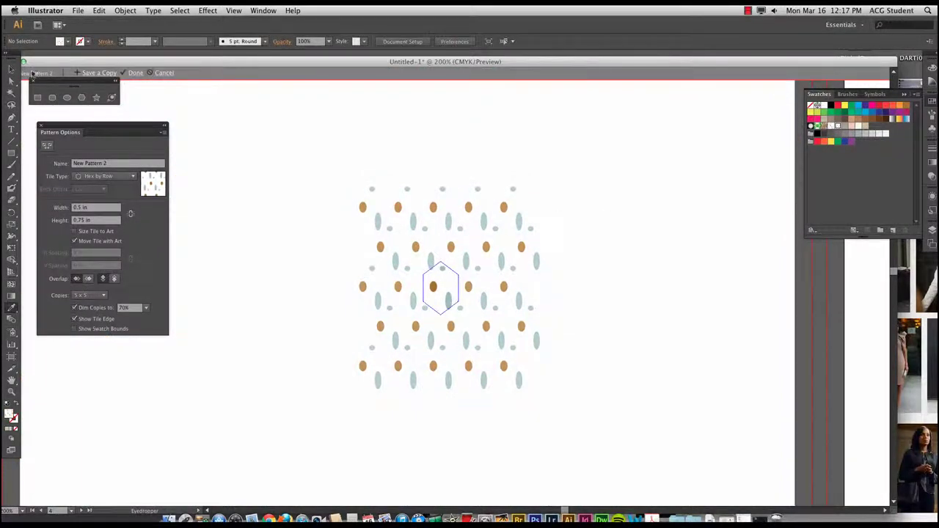
left_click(12, 70)
left_click(433, 286)
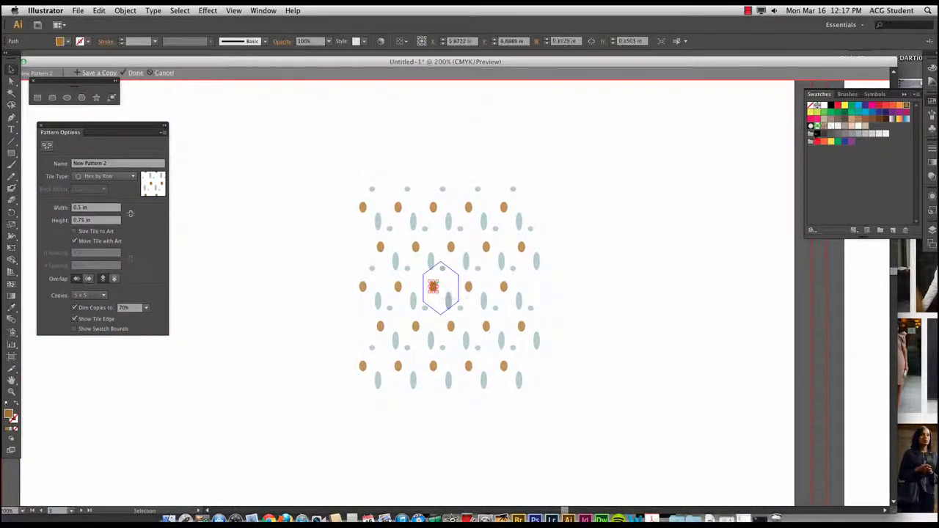
left_click(865, 127)
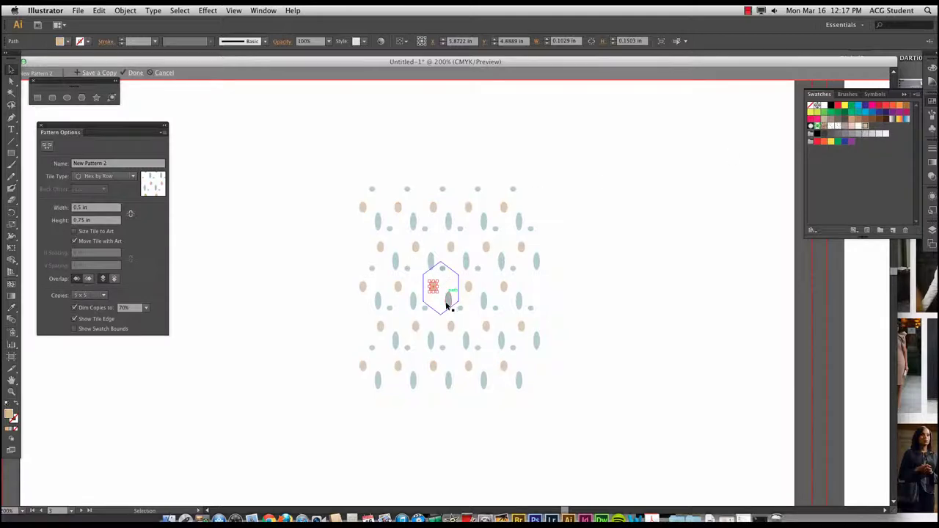
Step: Fill the tile's tall ellipse with the cream swatch and its small ellipse with the pink swatch, and finish editing the pattern
left_click(447, 304)
left_click(858, 127)
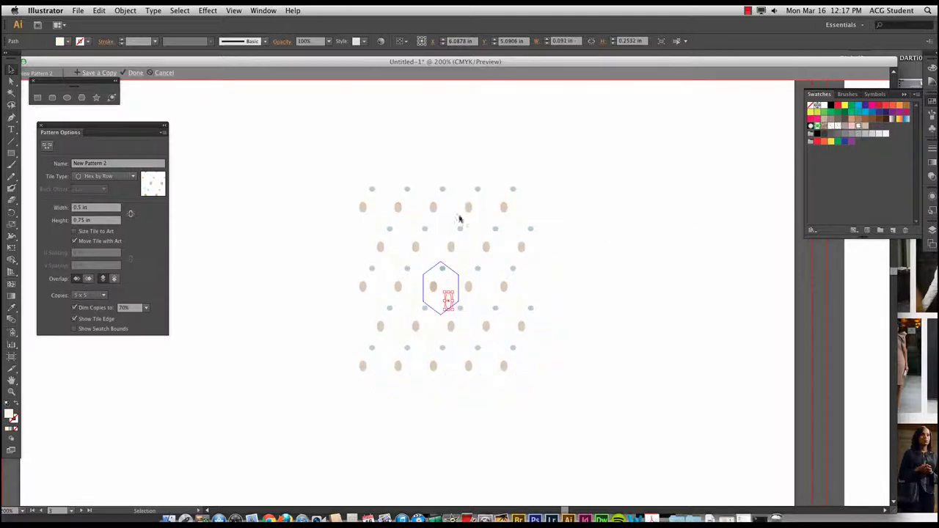
left_click_drag(447, 275, 451, 276)
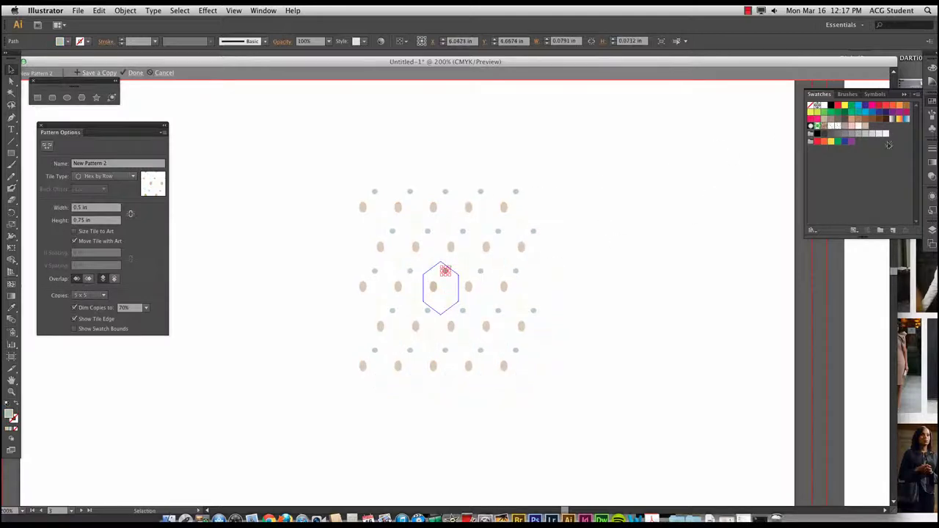
left_click(852, 127)
left_click(640, 200)
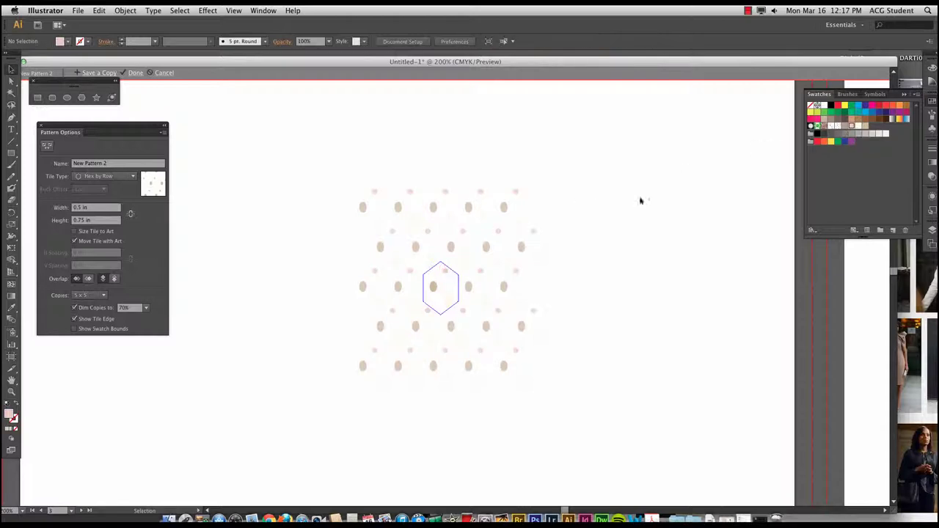
left_click(135, 73)
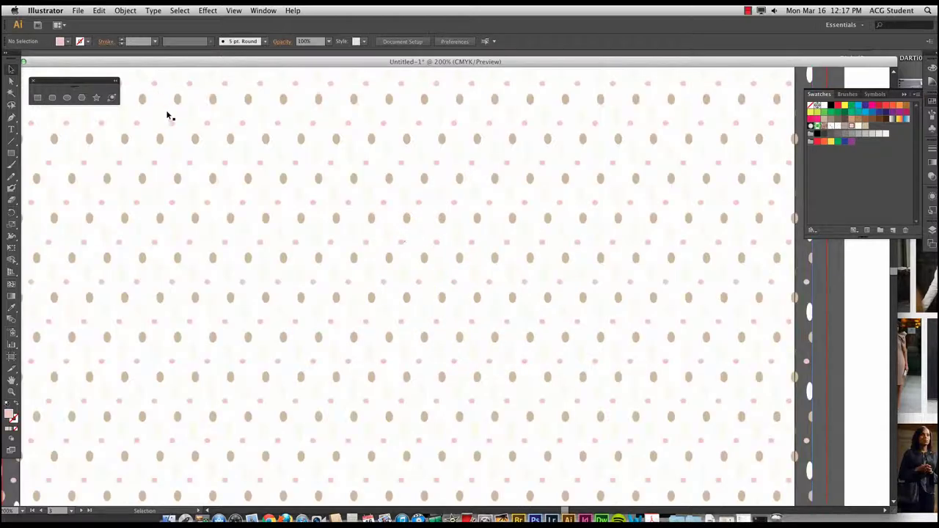
Step: Reopen the small pattern swatch, reduce the tan ellipse's opacity to 50%, and finish editing the pattern
key("super+minus")
key("super+minus")
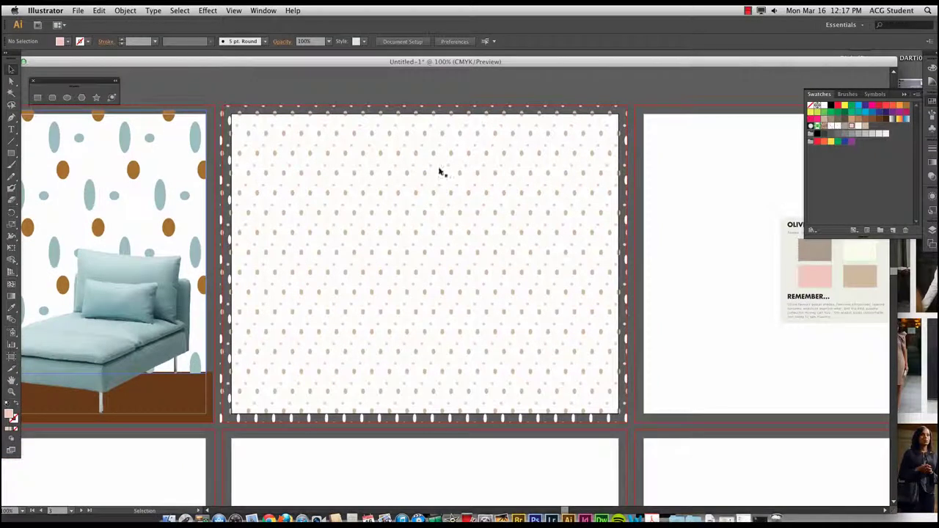
double_click(837, 127)
left_click(443, 288)
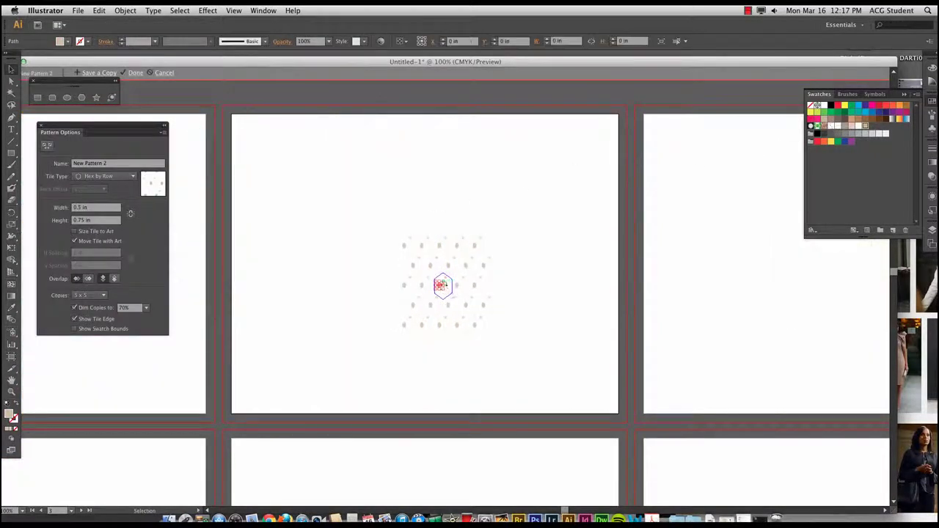
key("super+equal")
key("super+equal")
key("super+equal")
key("super+equal")
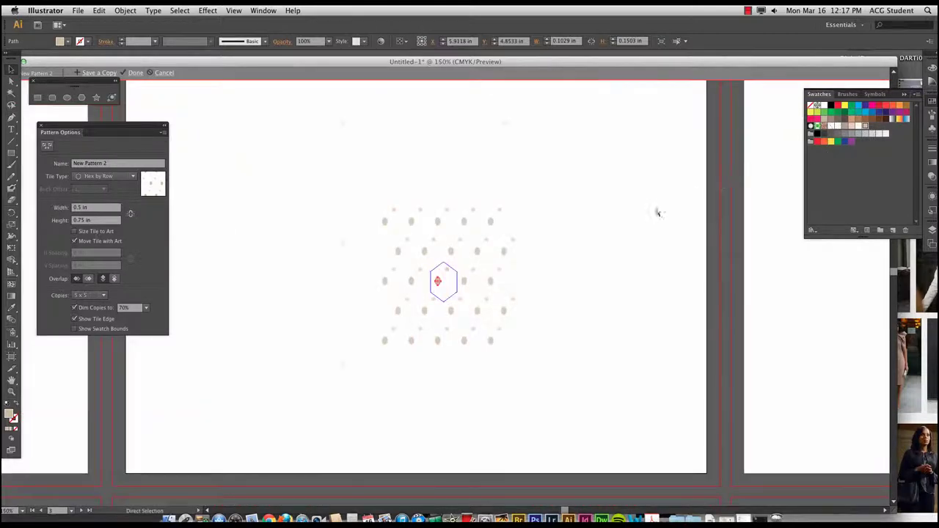
left_click(328, 41)
left_click(339, 106)
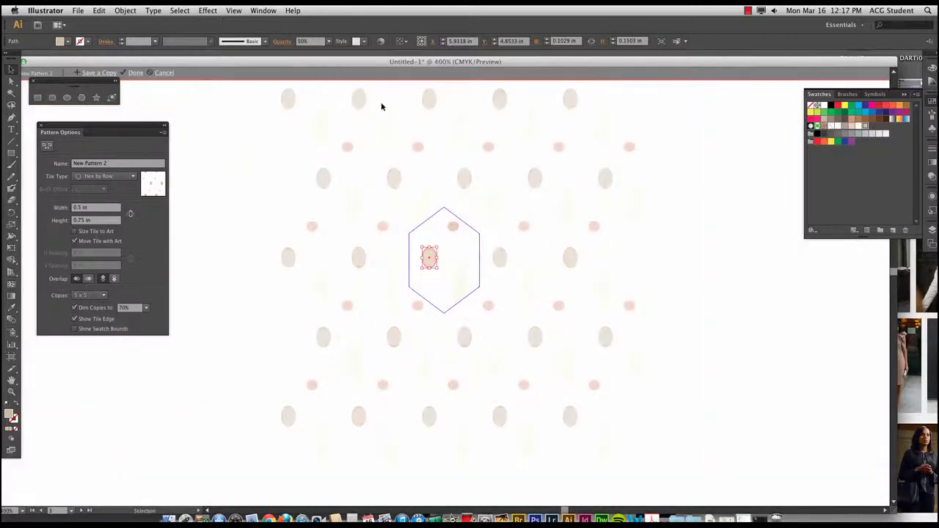
left_click(712, 200)
left_click(136, 73)
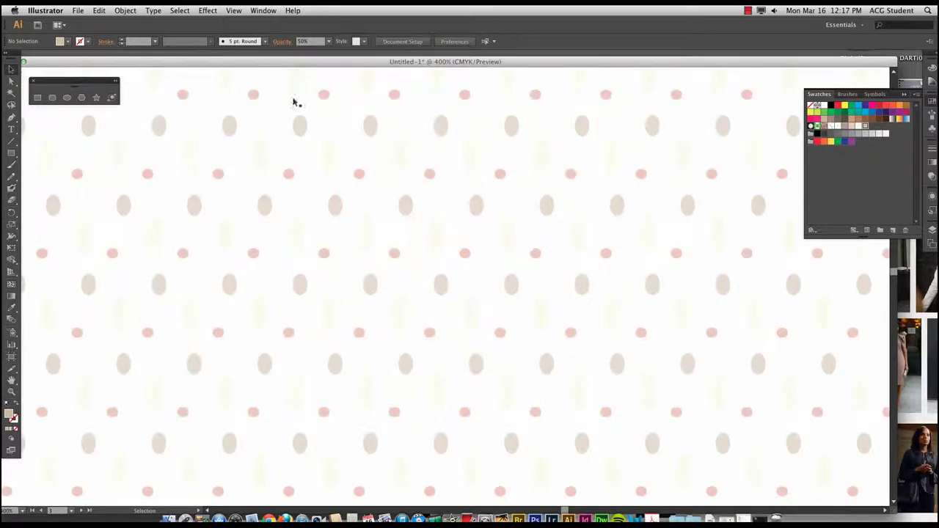
Step: Duplicate the blue sofa from the room scene onto the adjacent artboard with the small ellipse pattern
key("super+minus")
key("super+minus")
key("super+minus")
key("super+minus")
key("super+minus")
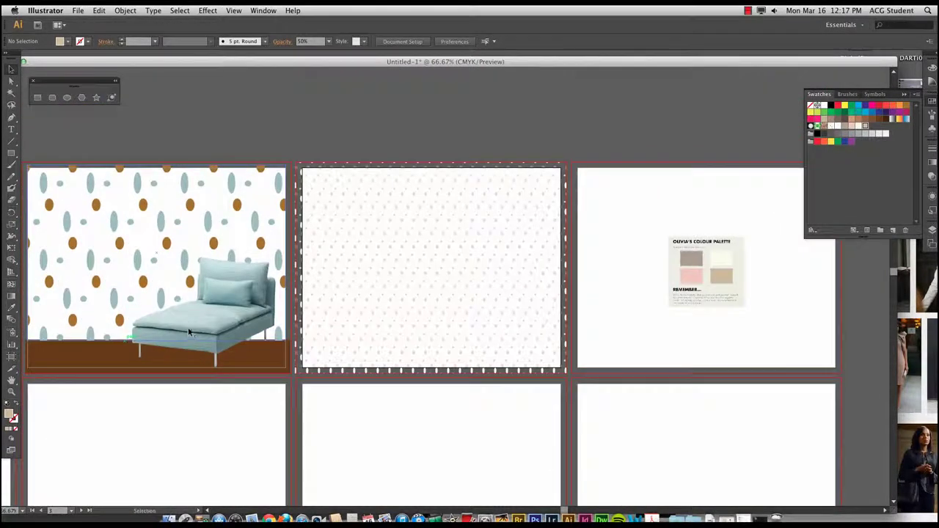
left_click(190, 331)
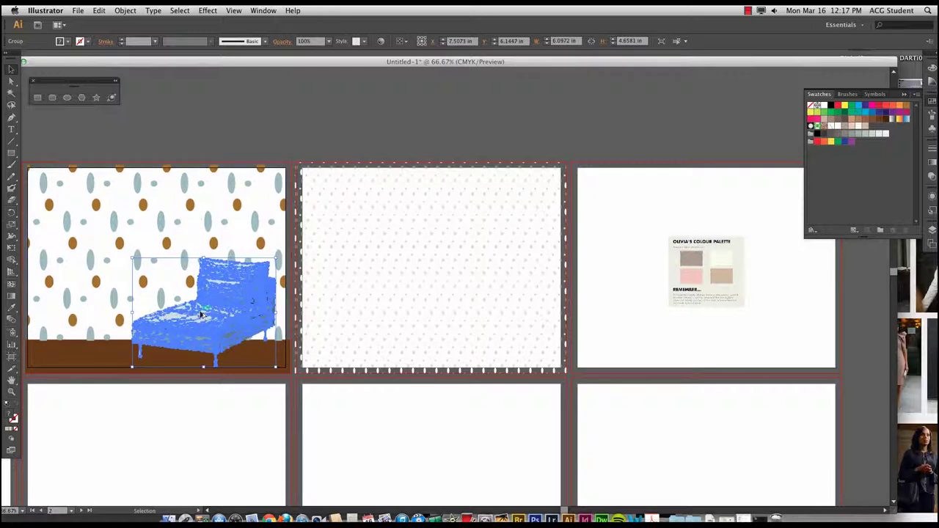
left_click_drag(201, 314, 493, 314)
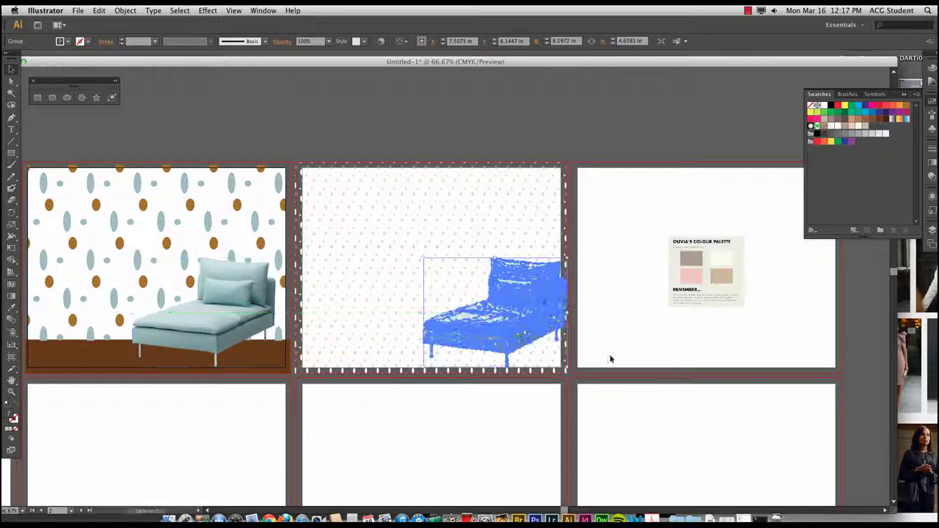
left_click(609, 359)
Step: Send the small-pattern rectangle to the back, behind the duplicated sofa, and deselect it
left_click(530, 316)
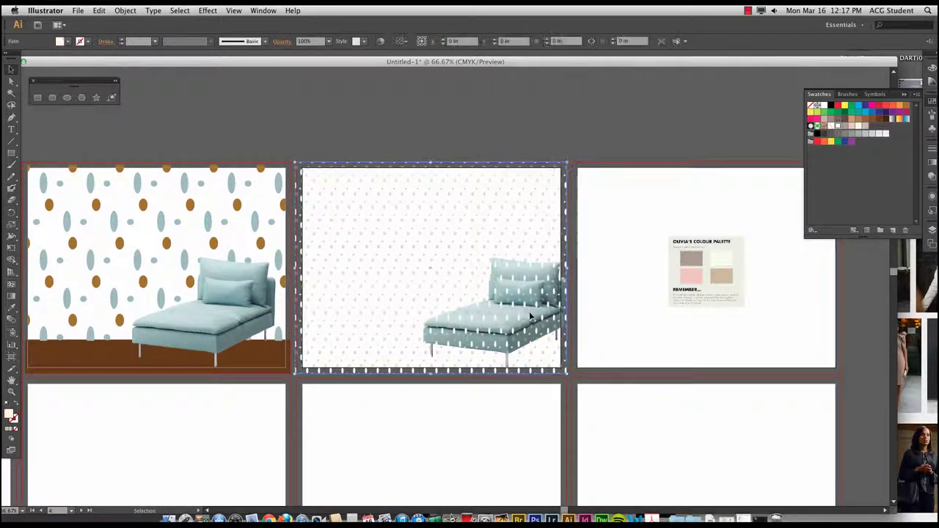
left_click(126, 11)
mouse_move(195, 33)
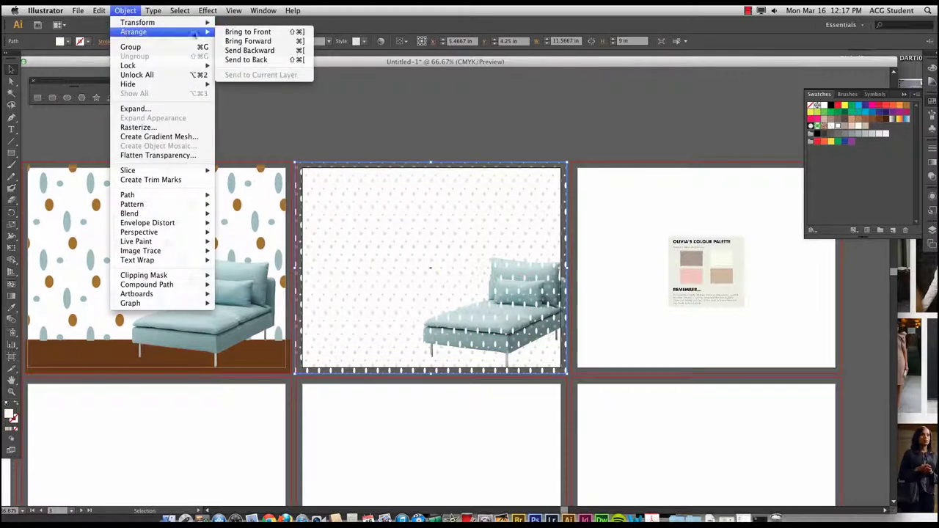
left_click(247, 60)
left_click(363, 116)
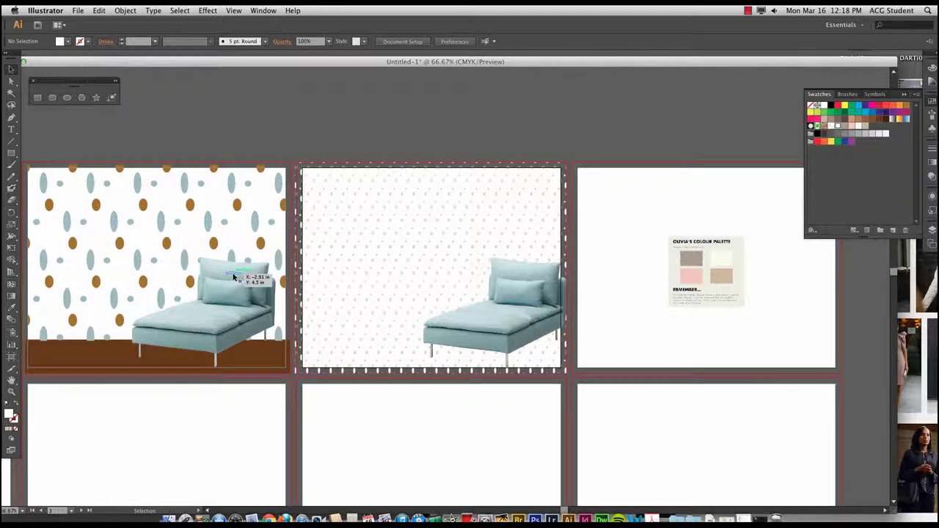
left_click(747, 11)
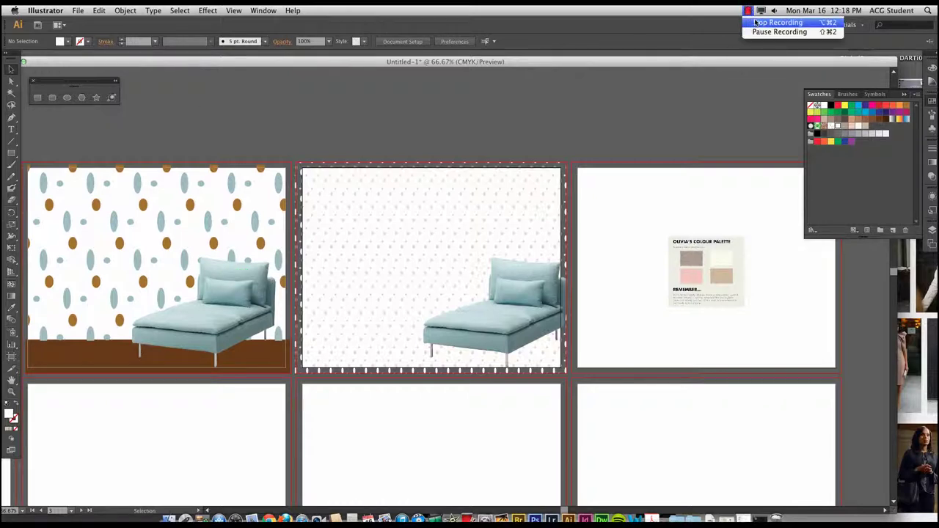